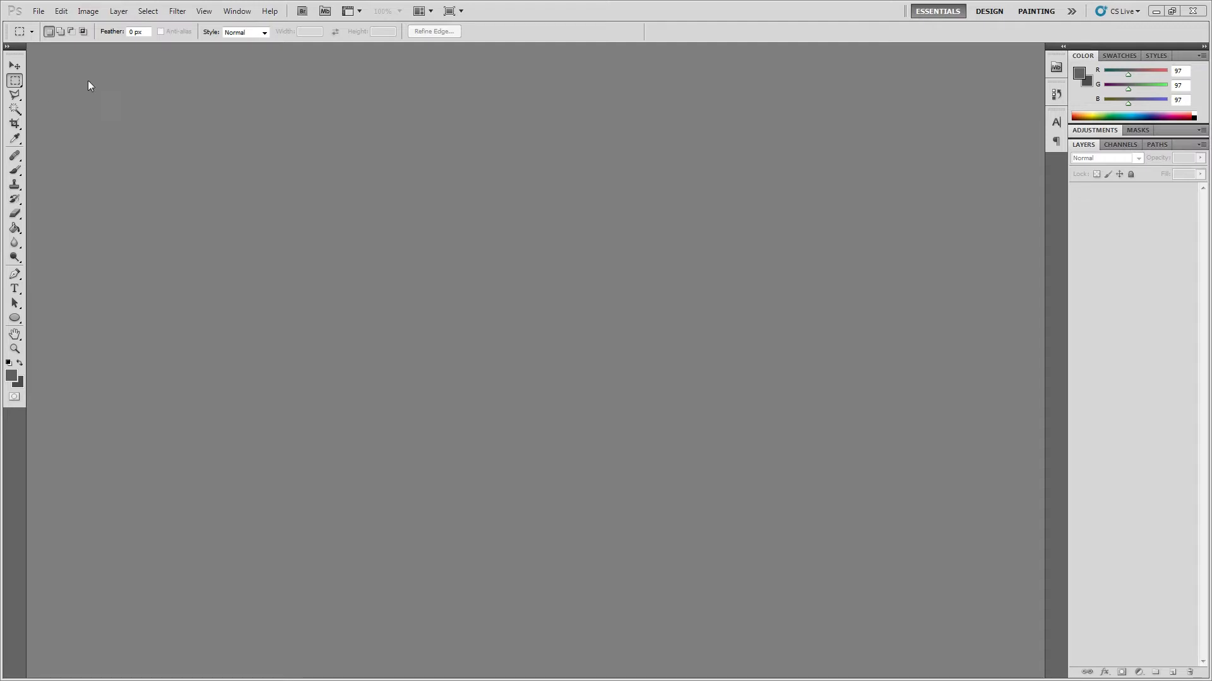
# Step: Open the wildtextures-concrete-wall-background JPG image from the Desktop folder
pyautogui.click(203, 10)
pyautogui.click(167, 40)
pyautogui.click(39, 10)
pyautogui.click(67, 36)
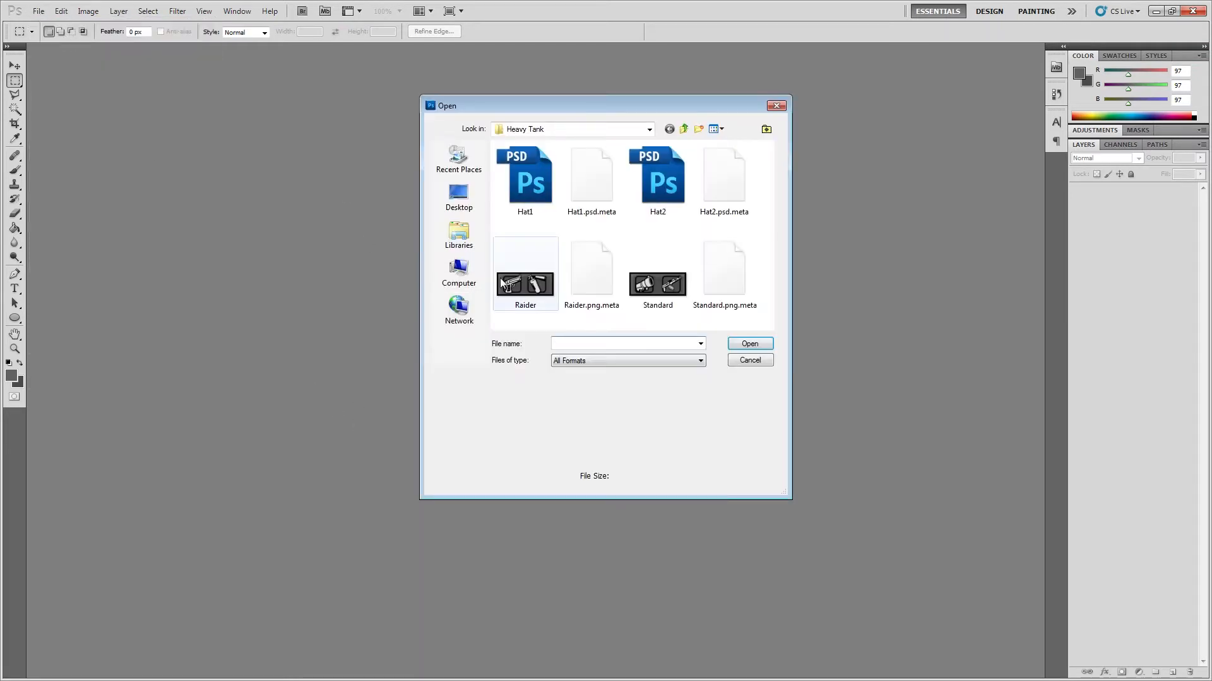
pyautogui.click(479, 201)
pyautogui.scroll(-5, 621, 255)
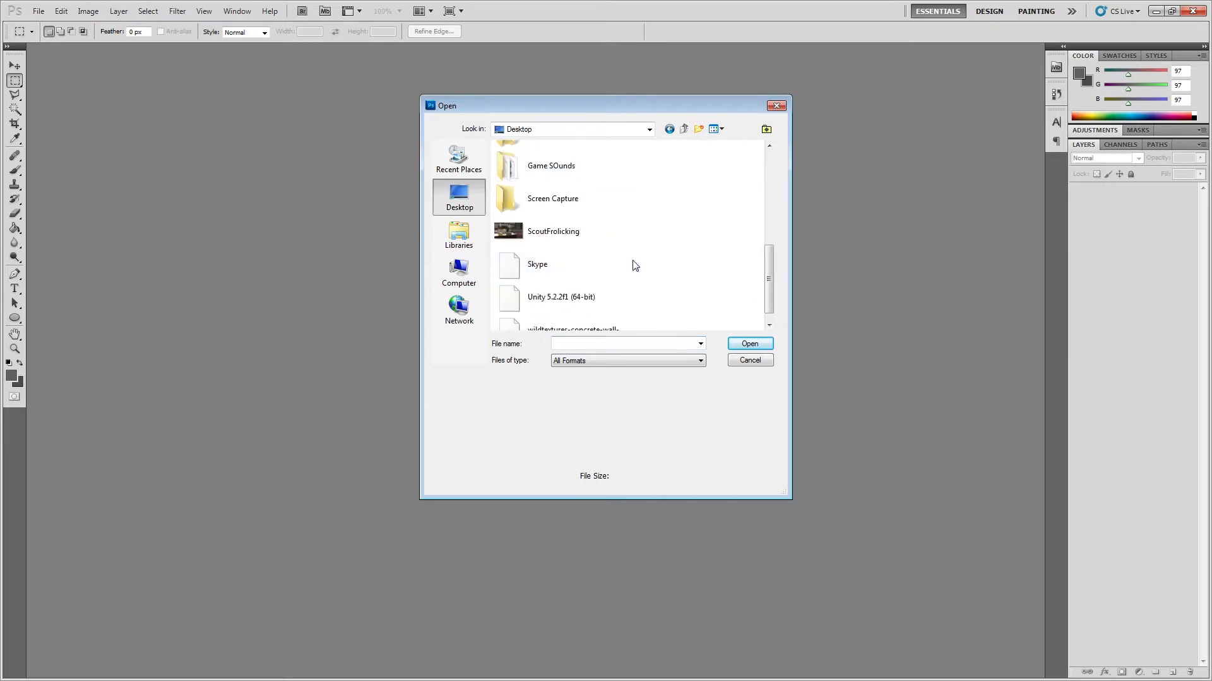
pyautogui.doubleClick(554, 318)
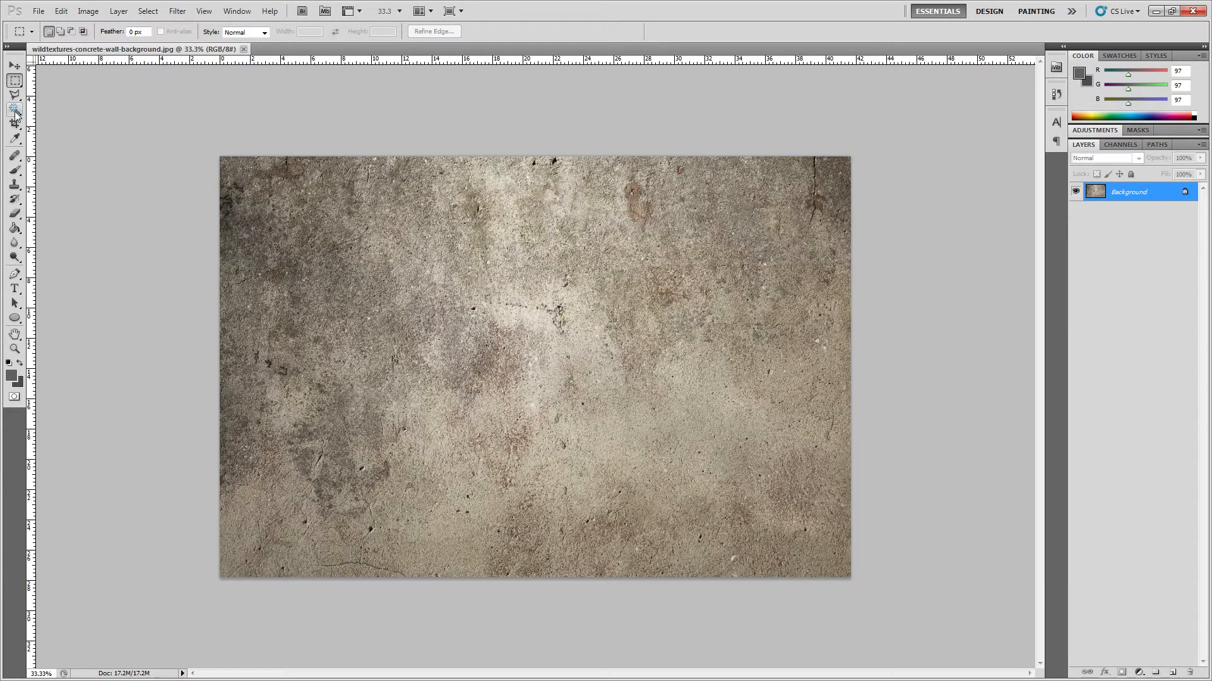
# Step: Crop the wall image to a full-height square of about 2000 × 2000 px, starting from its upper-left corner
pyautogui.click(15, 123)
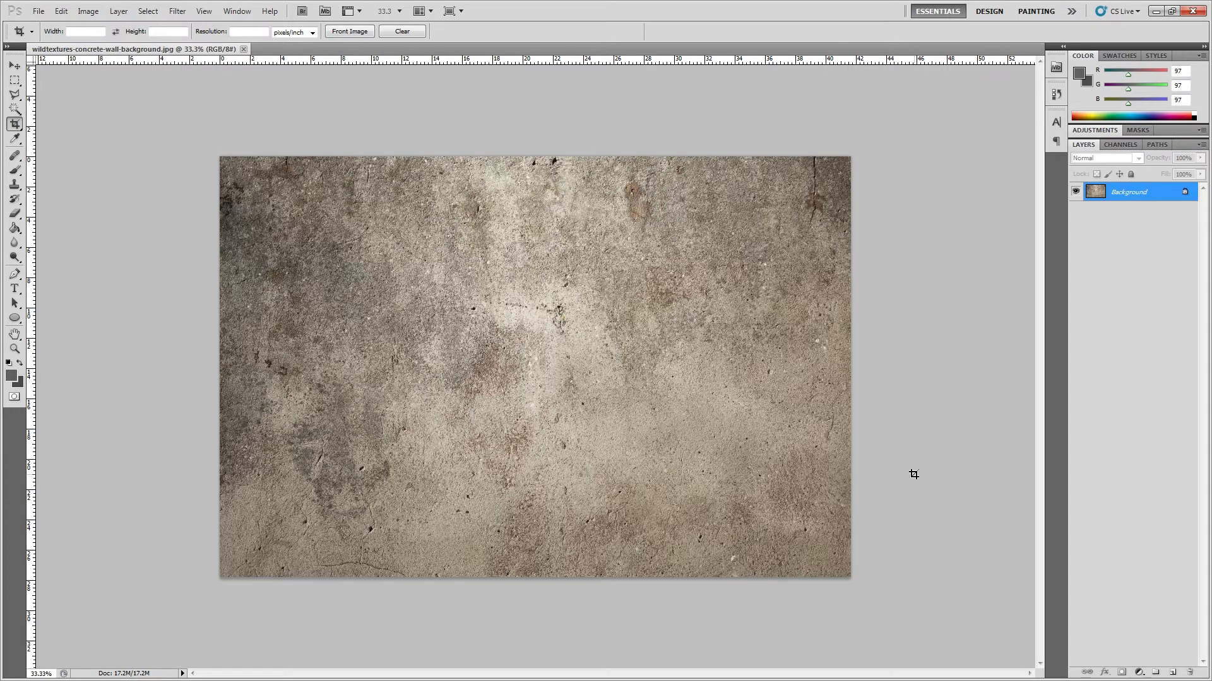
pyautogui.moveTo(851, 578); pyautogui.dragTo(829, 562)
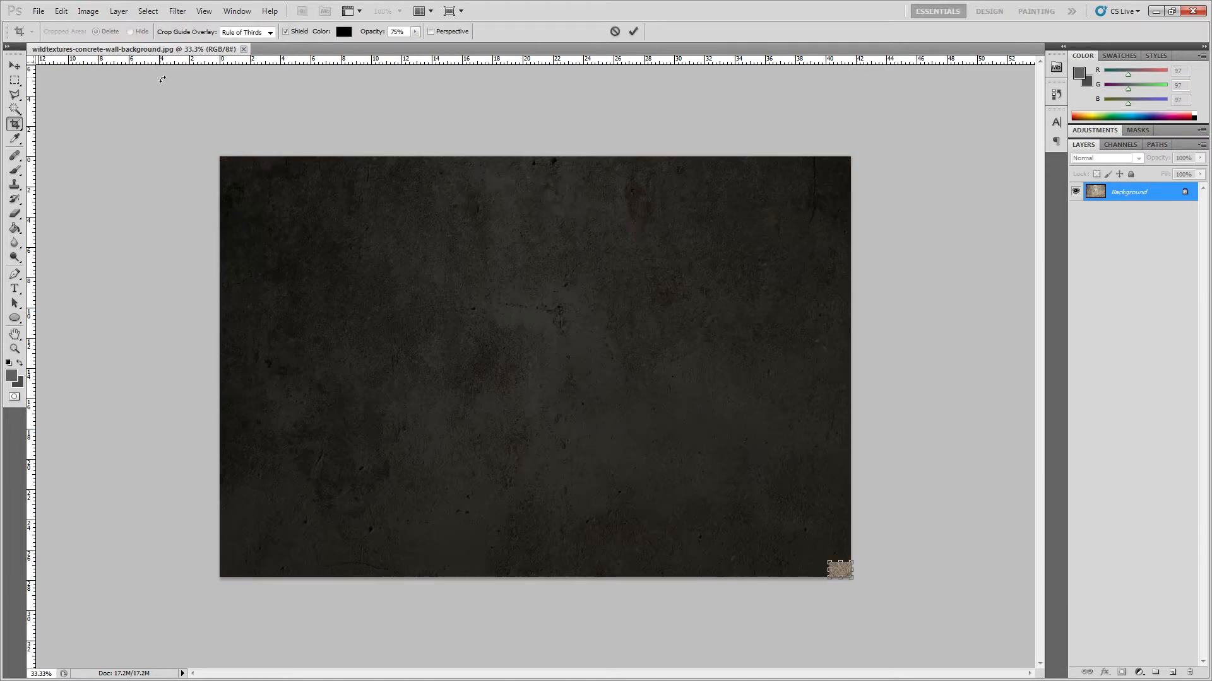
pyautogui.press('Escape')
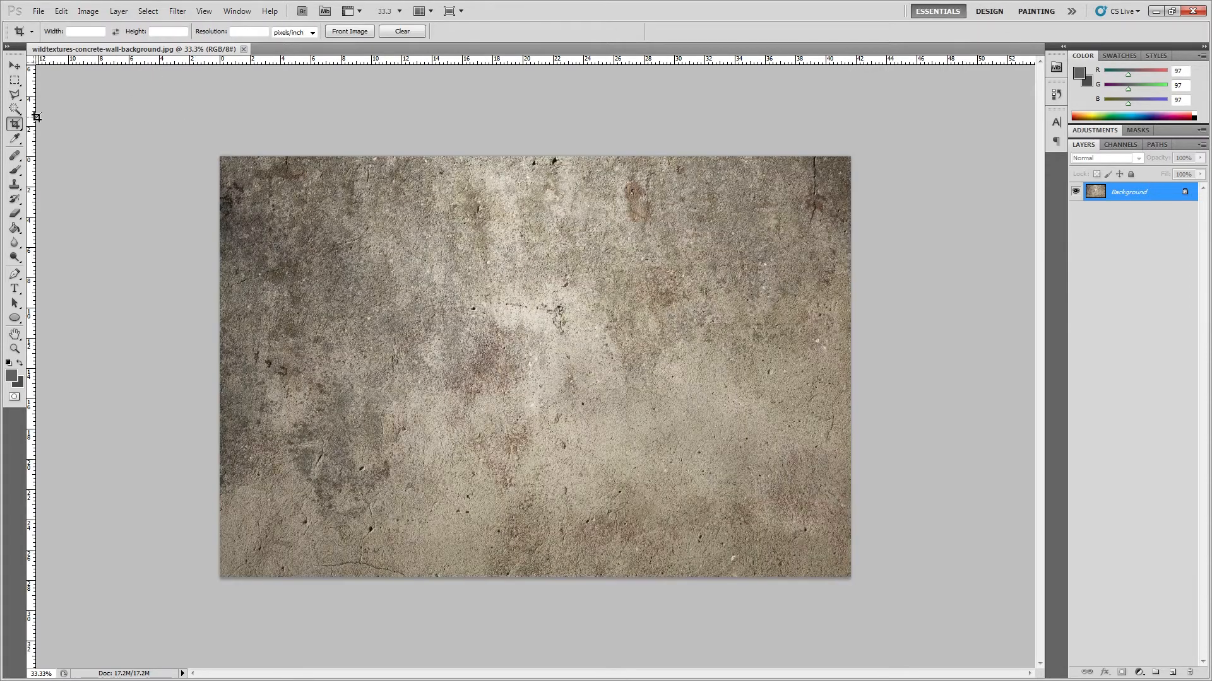
pyautogui.moveTo(220, 157); pyautogui.dragTo(900, 641)
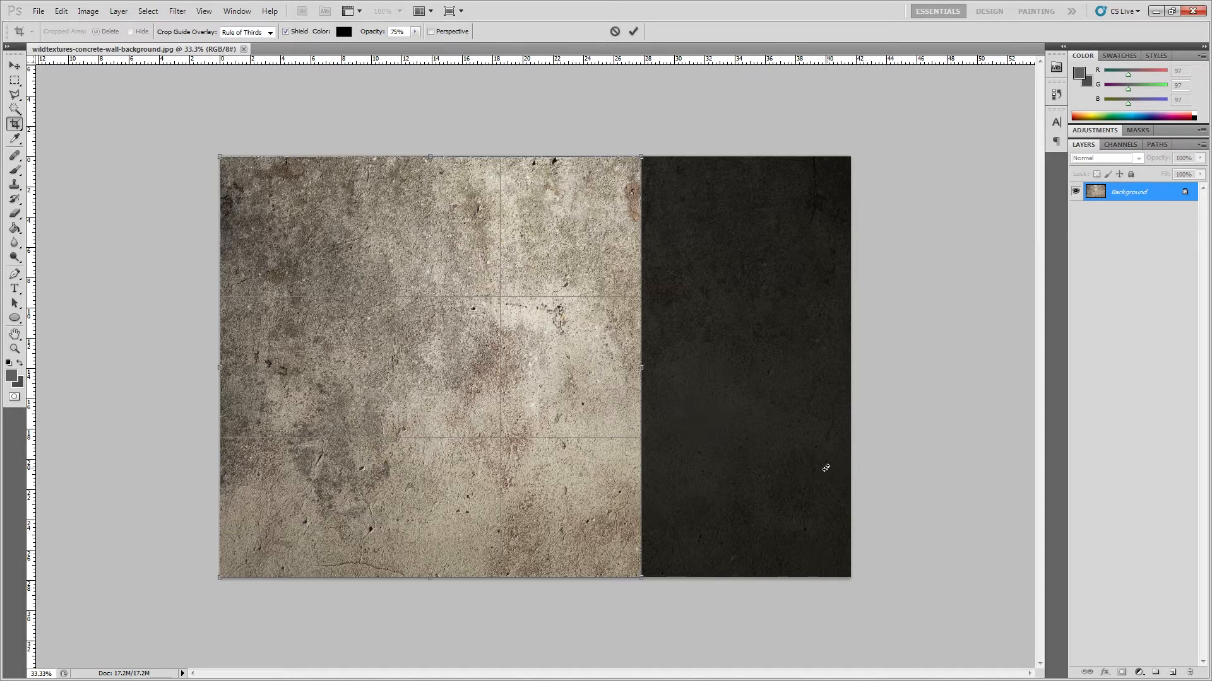
pyautogui.press('Return')
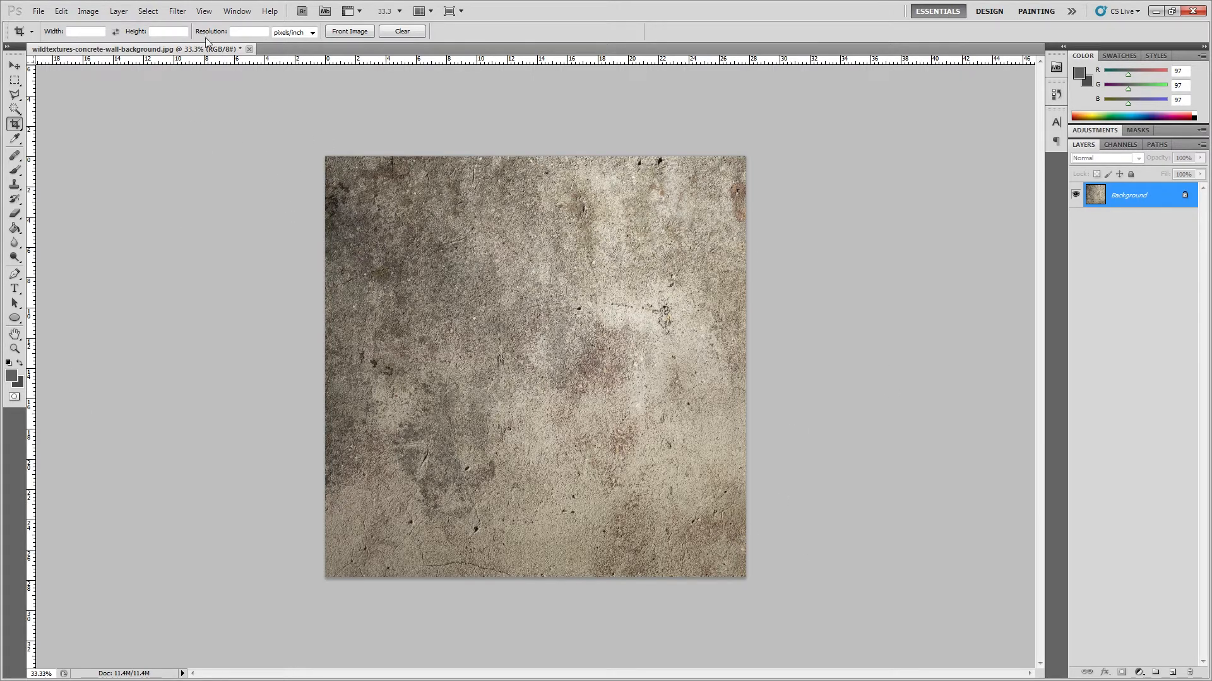
# Step: Apply the Offset filter at +994 pixels right and +994 pixels down, with undefined areas set to Wrap Around
pyautogui.click(177, 10)
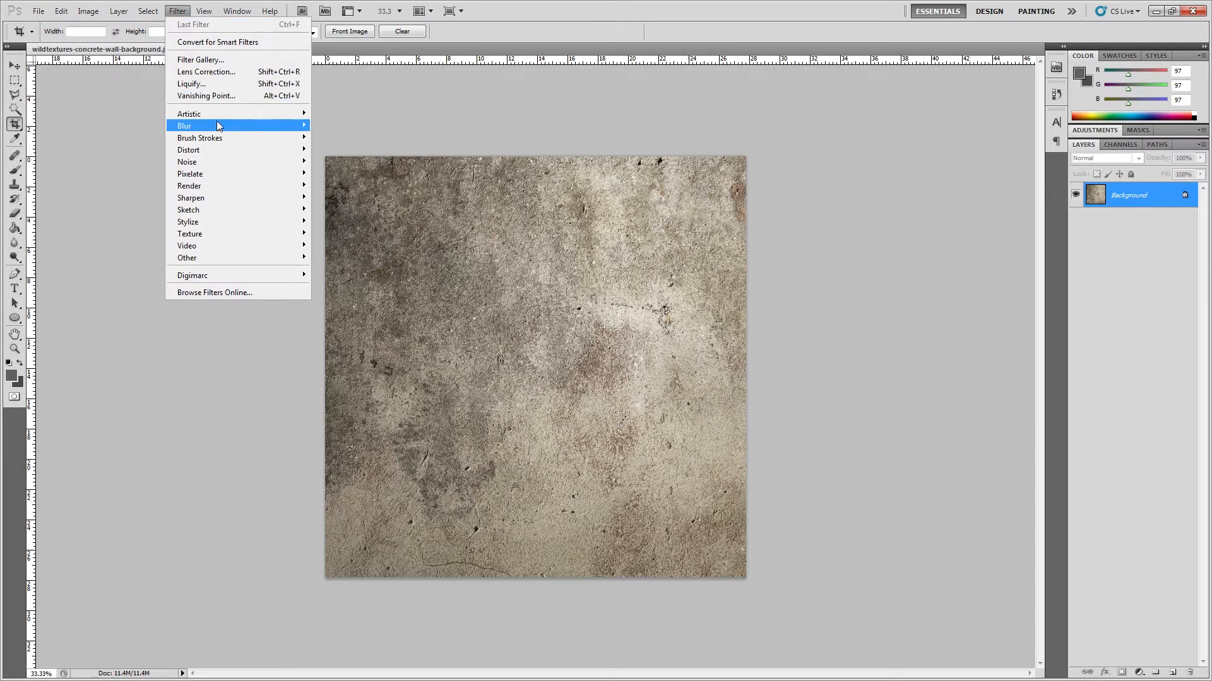
pyautogui.moveTo(206, 256)
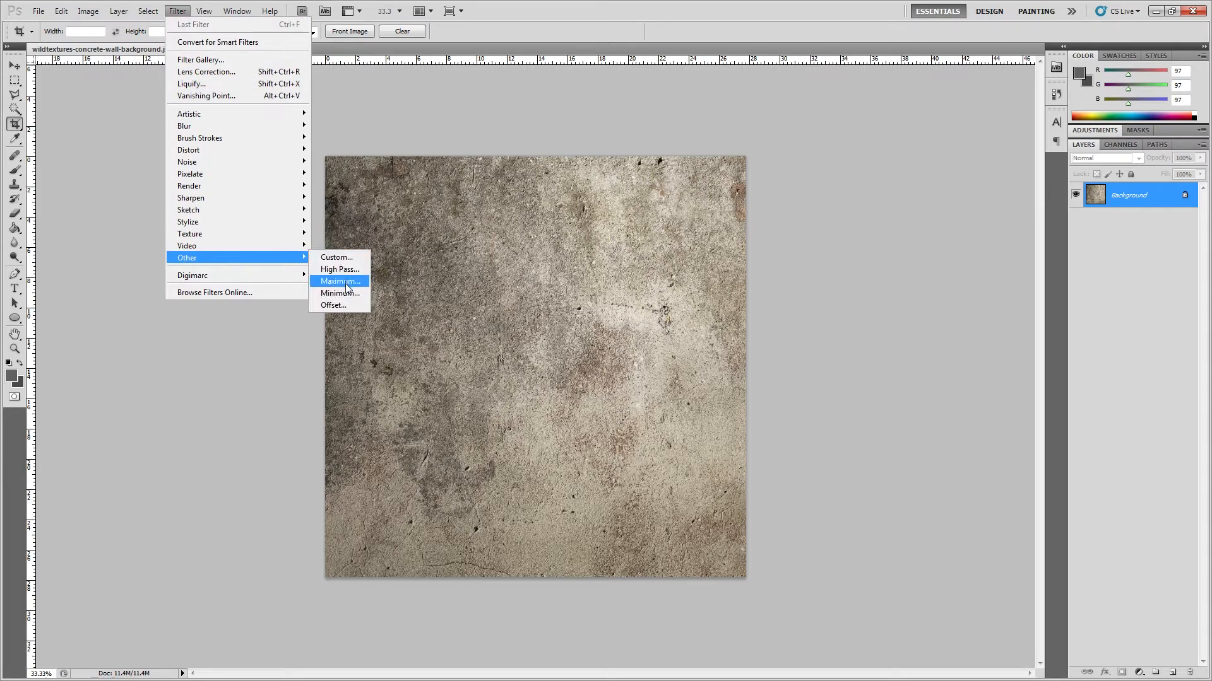
pyautogui.click(346, 305)
pyautogui.moveTo(578, 213)
pyautogui.mouseDown()
pyautogui.moveTo(589, 213)
pyautogui.moveTo(581, 242)
pyautogui.moveTo(592, 244)
pyautogui.moveTo(593, 214)
pyautogui.mouseUp()
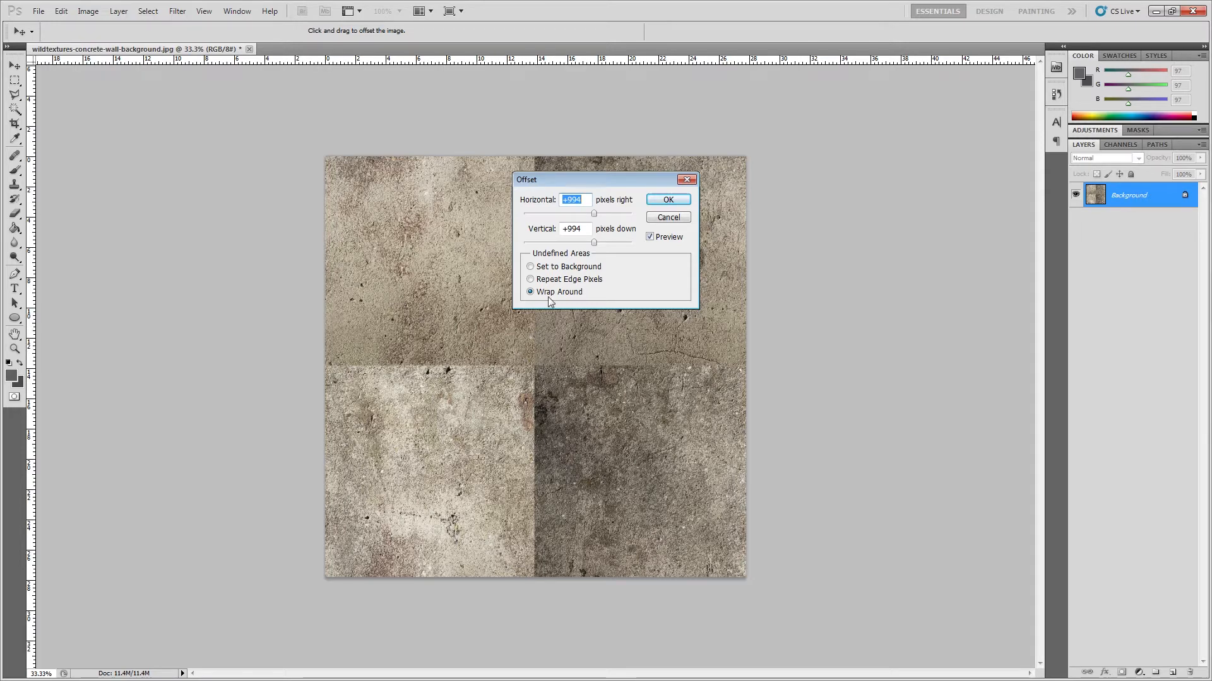
pyautogui.moveTo(650, 174); pyautogui.dragTo(927, 170)
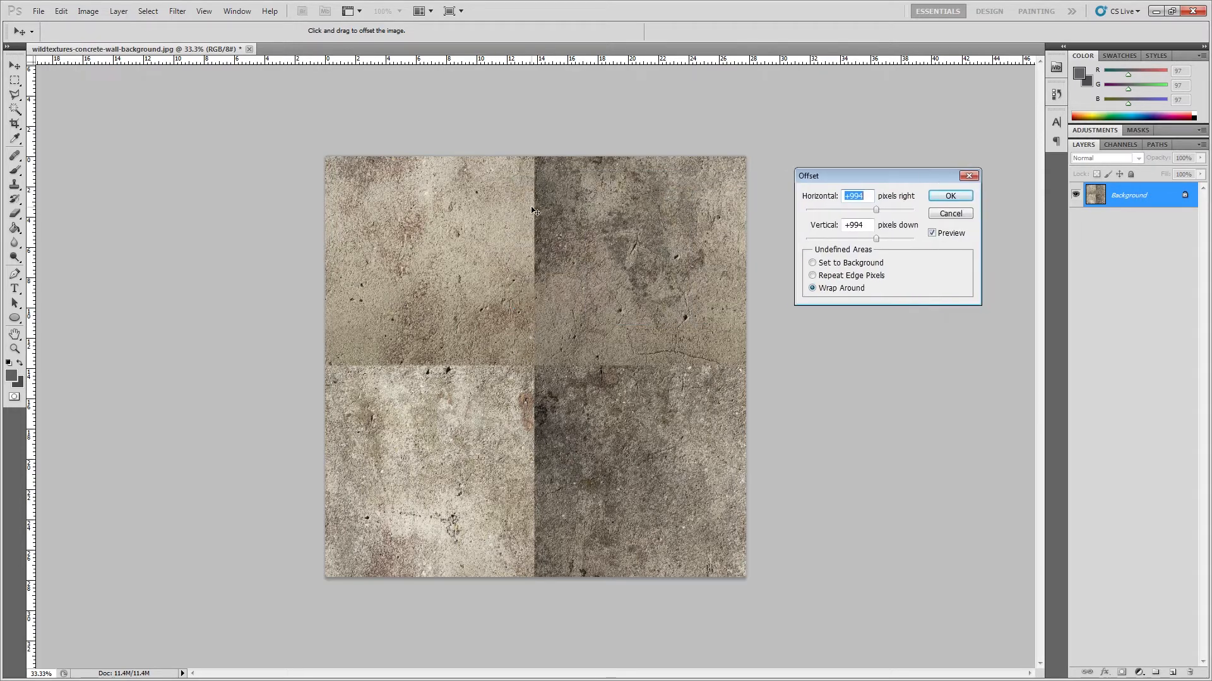
pyautogui.click(941, 198)
pyautogui.press('c')
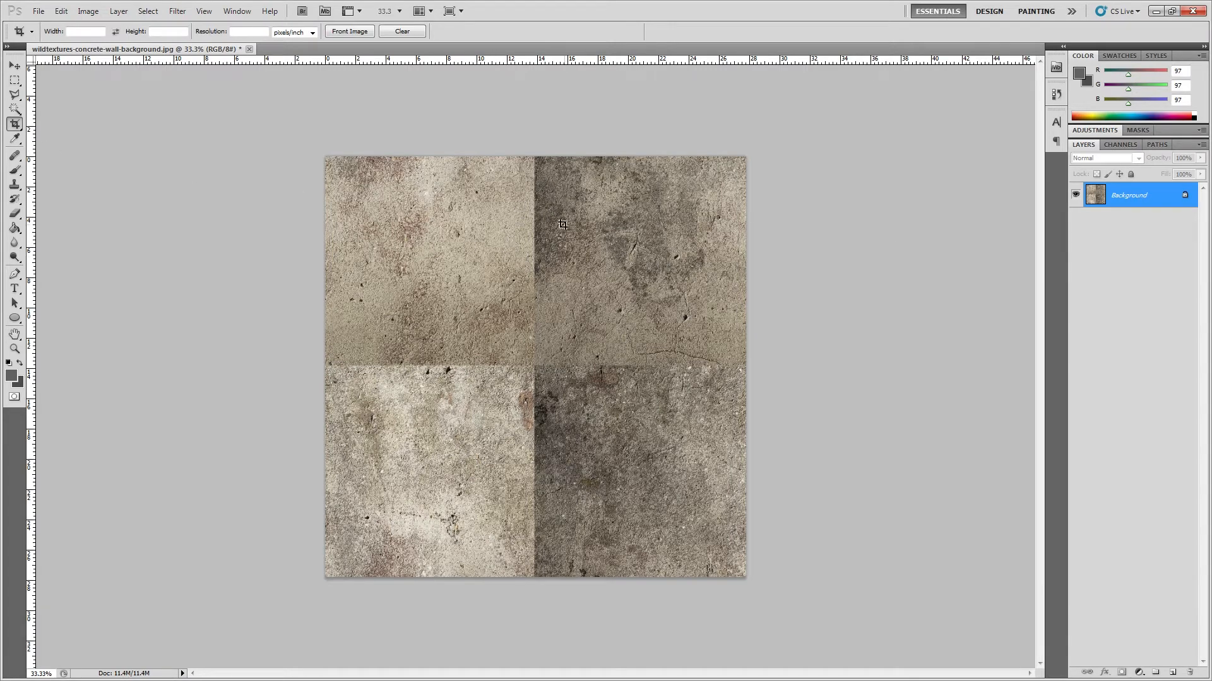
pyautogui.click(177, 11)
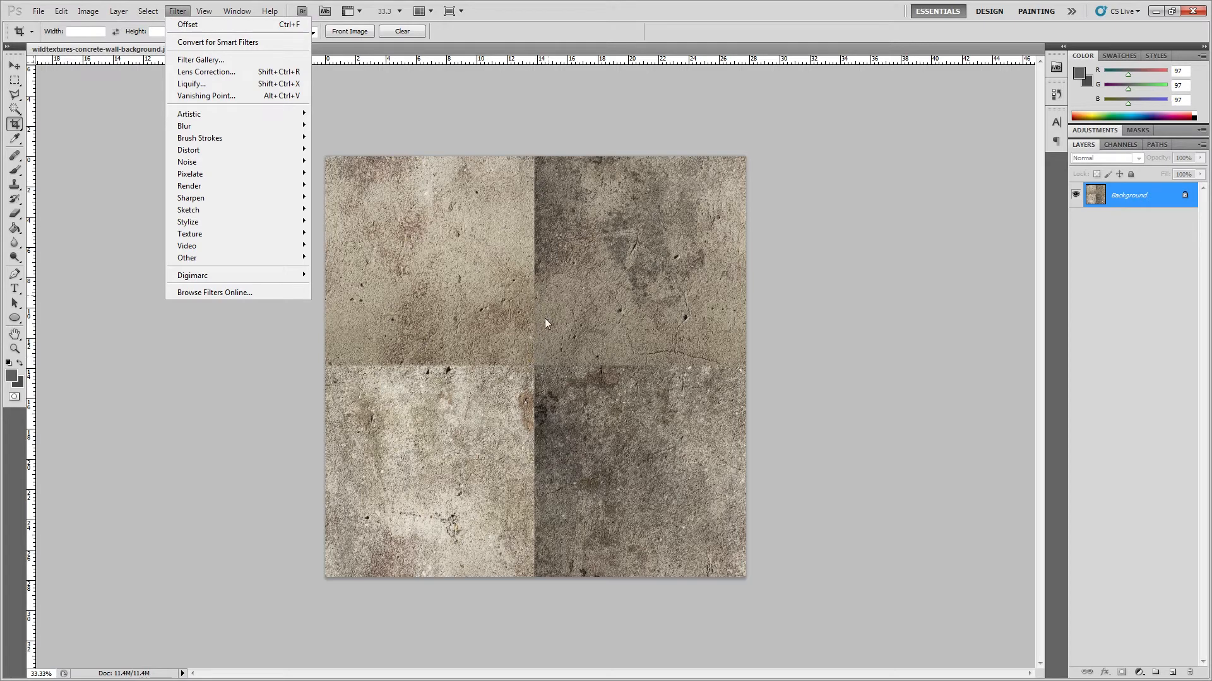
pyautogui.click(491, 381)
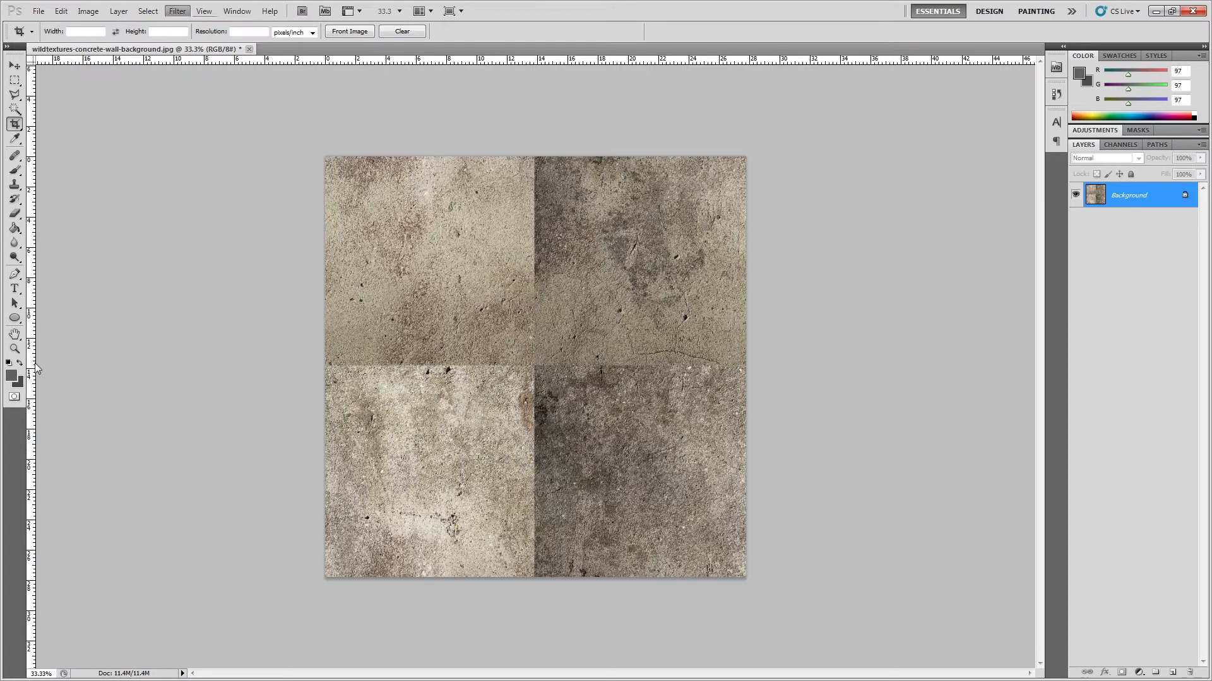
# Step: Choose the Healing Brush tool and enlarge its brush to 600 px
pyautogui.click(15, 157)
pyautogui.click(13, 162)
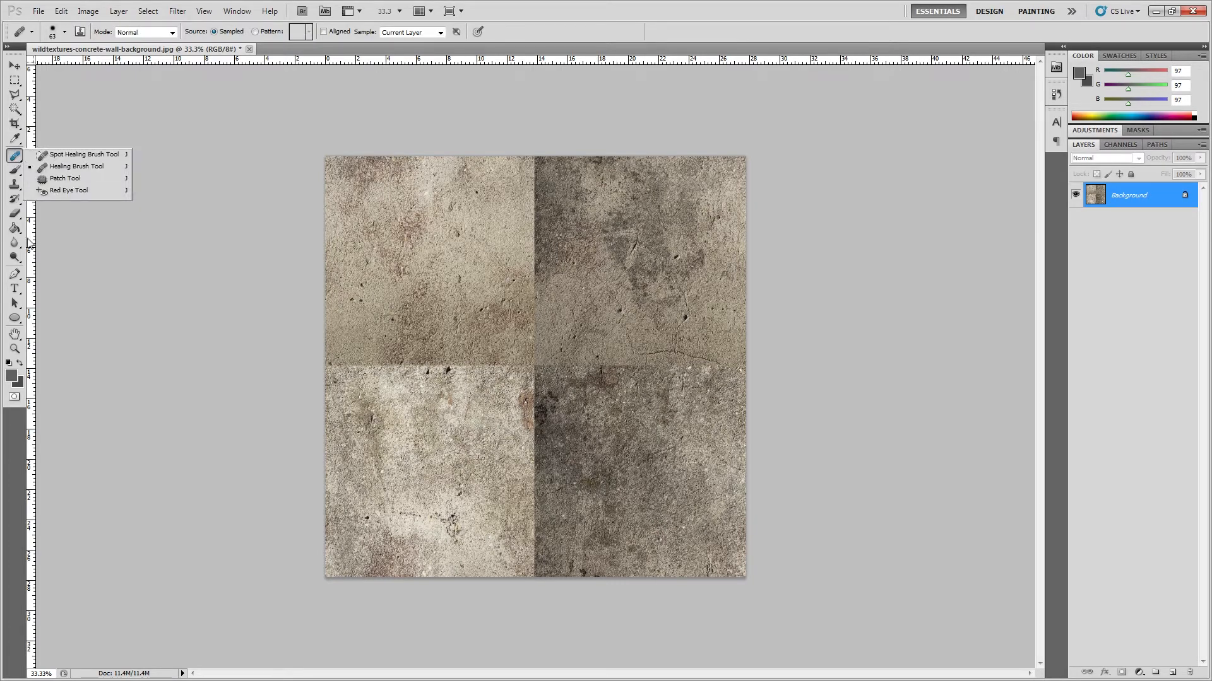
pyautogui.click(75, 170)
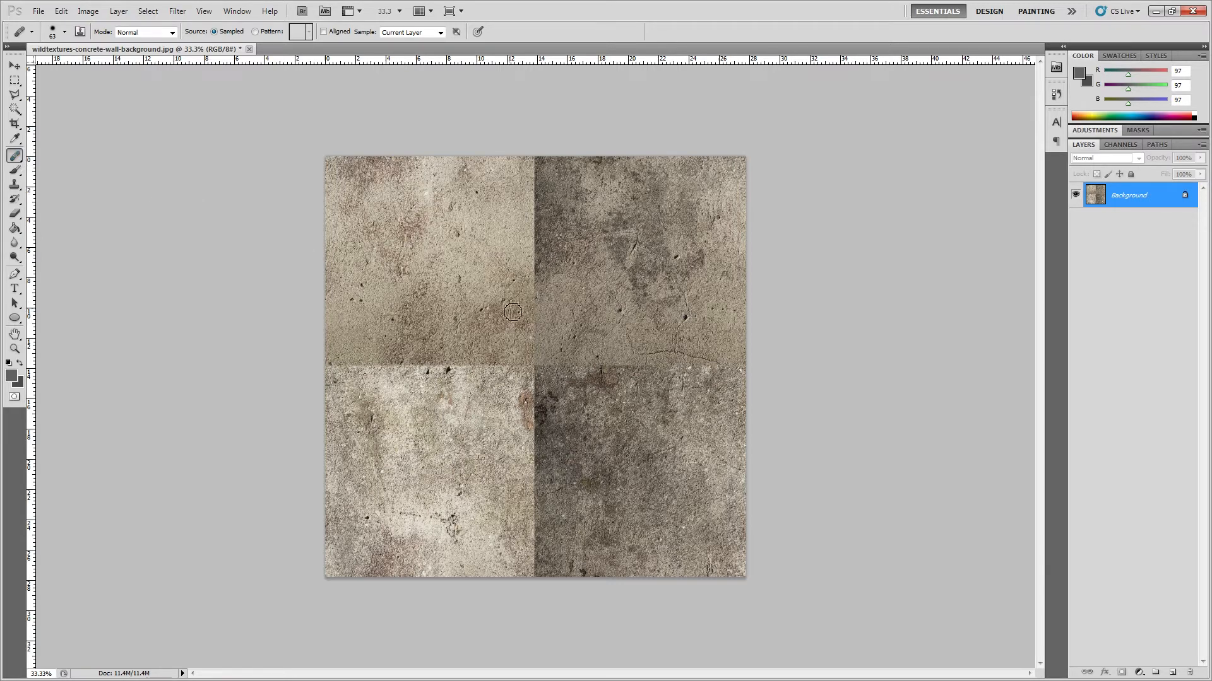
pyautogui.press(']')
pyautogui.press(']')
pyautogui.press(']')
pyautogui.press(']')
pyautogui.press(']')
pyautogui.press(']')
pyautogui.press(']')
pyautogui.press(']')
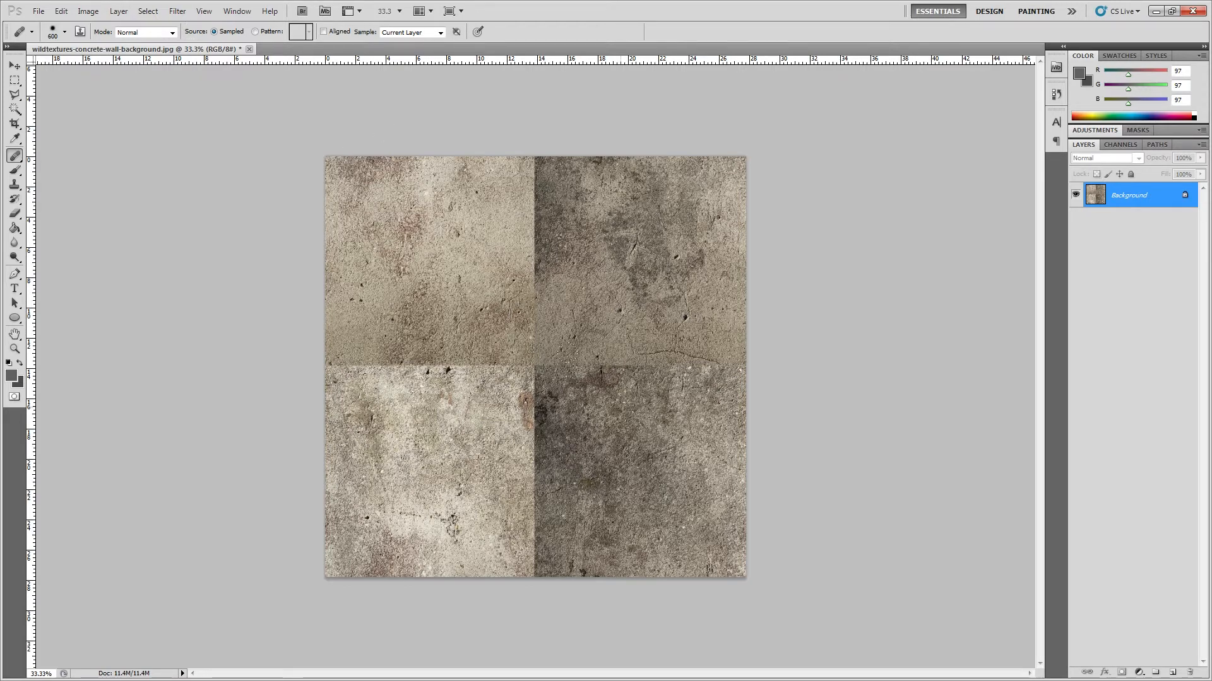
# Step: Try to heal the seams around the middle of the image with the 600 px Healing Brush
pyautogui.keyDown('alt'); pyautogui.click(622, 460); pyautogui.keyUp('alt')
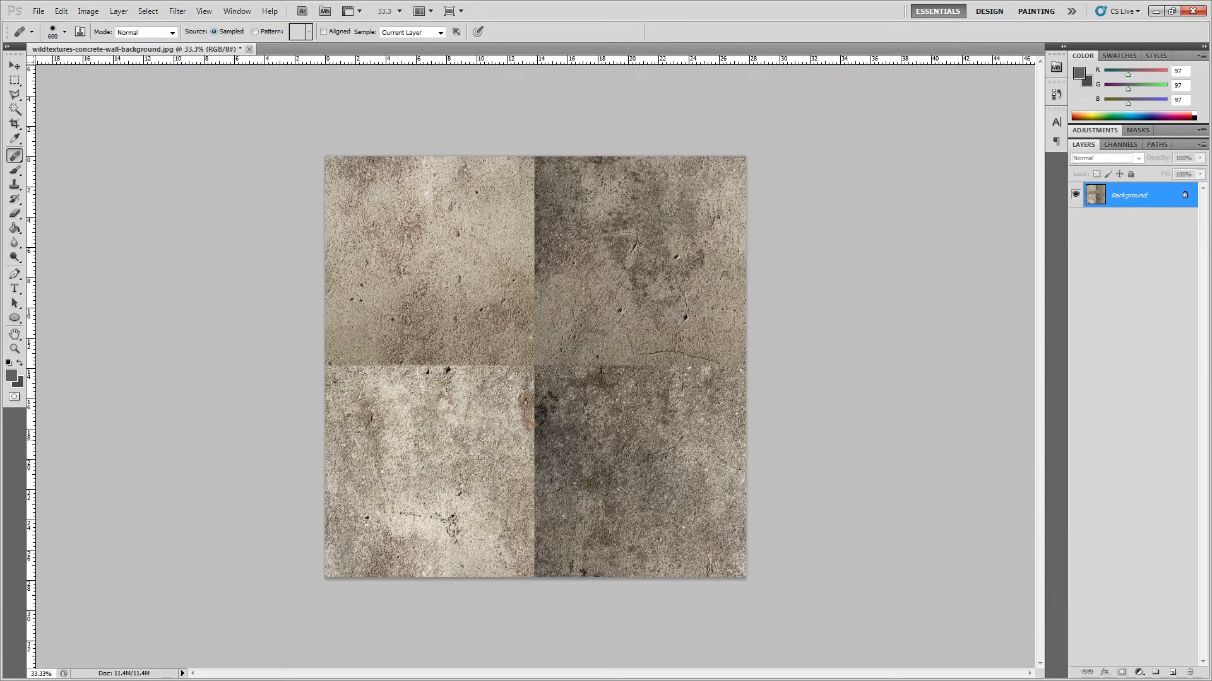
pyautogui.click(448, 451)
pyautogui.click(403, 268)
pyautogui.moveTo(522, 443)
pyautogui.mouseDown()
pyautogui.moveTo(485, 417)
pyautogui.moveTo(510, 377)
pyautogui.mouseUp()
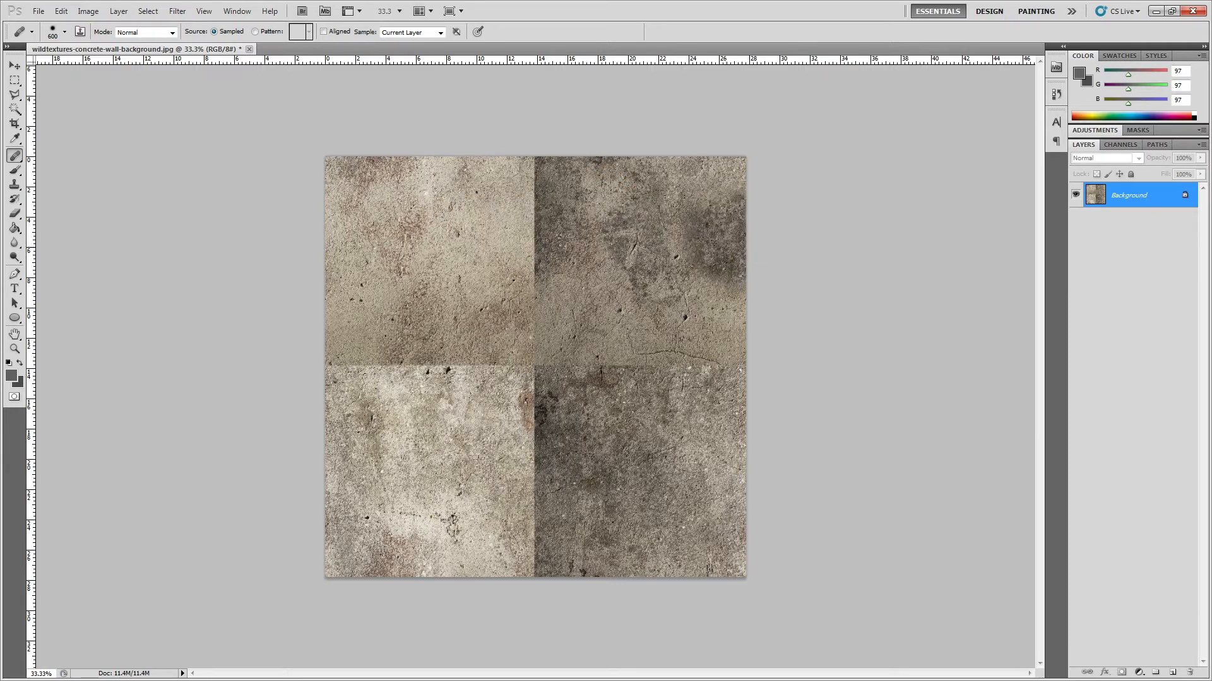
# Step: Resize the image to a width of 1024 pixels with proportions constrained
pyautogui.click(89, 10)
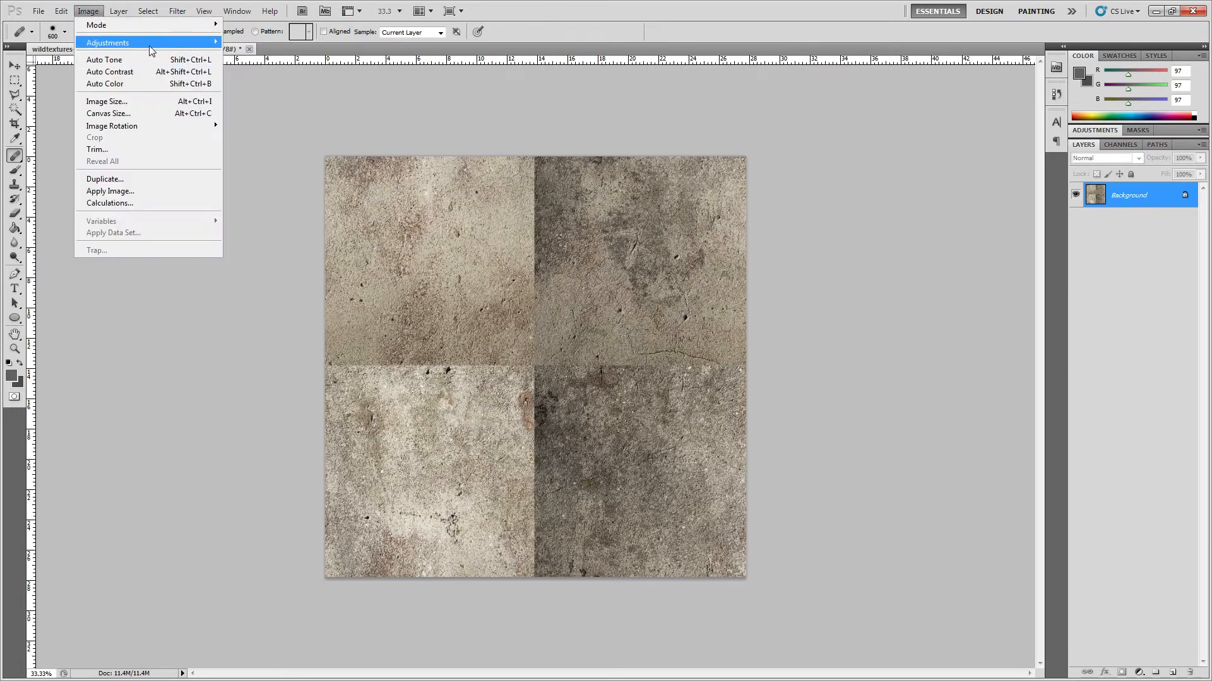
pyautogui.click(144, 103)
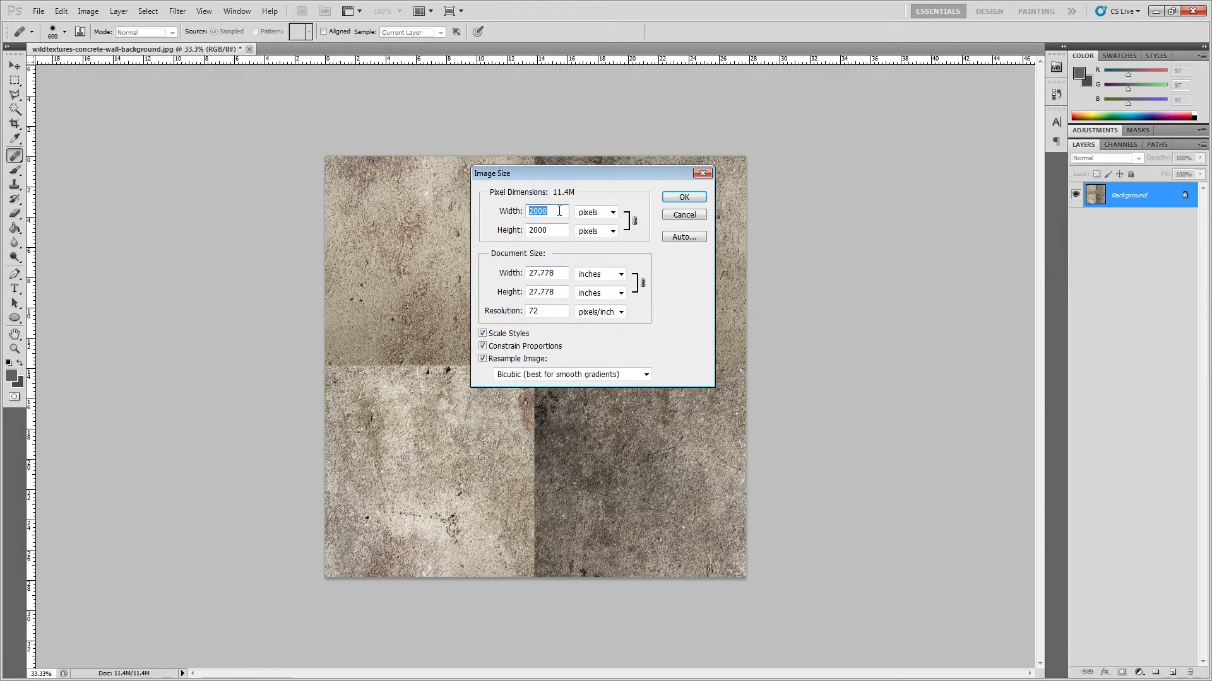
pyautogui.write('100')
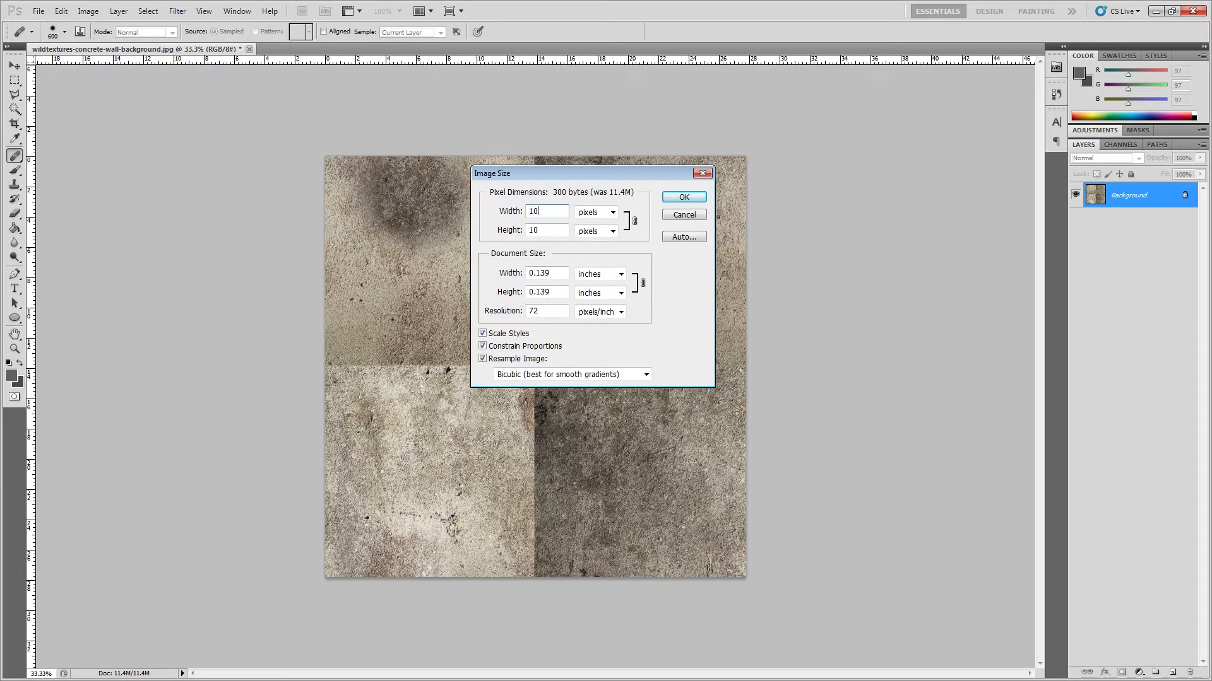
pyautogui.press('BackSpace')
pyautogui.press('BackSpace')
pyautogui.press('BackSpace')
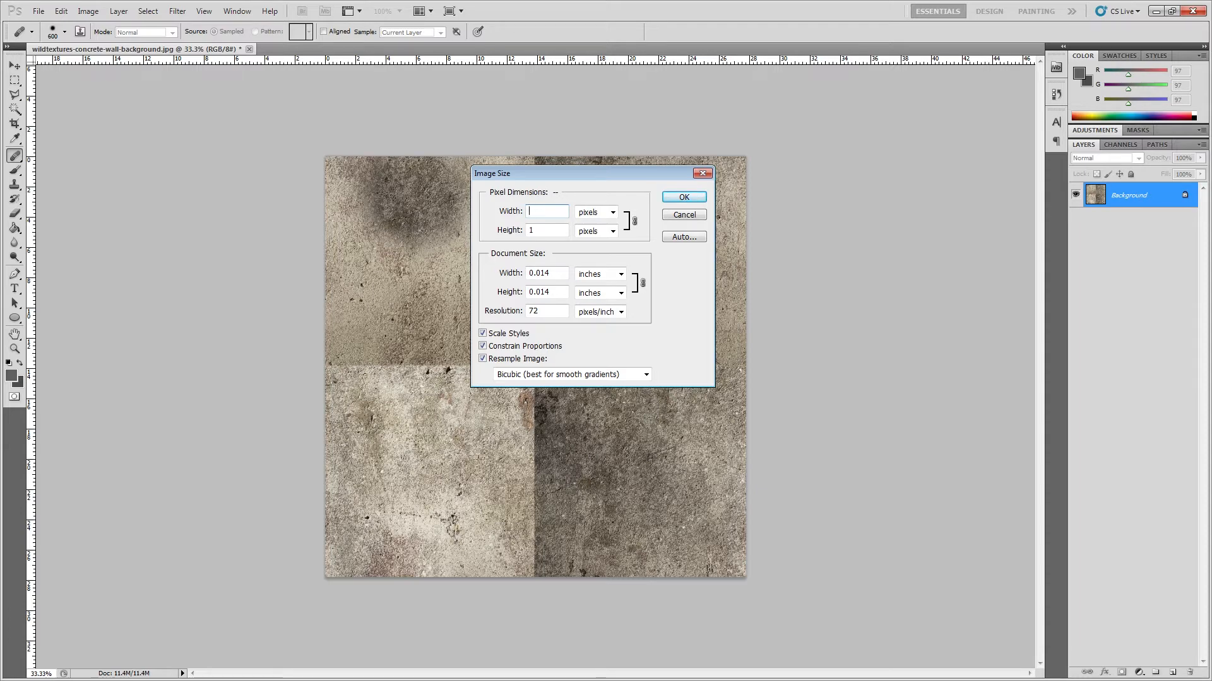
pyautogui.write('1024')
pyautogui.press('Return')
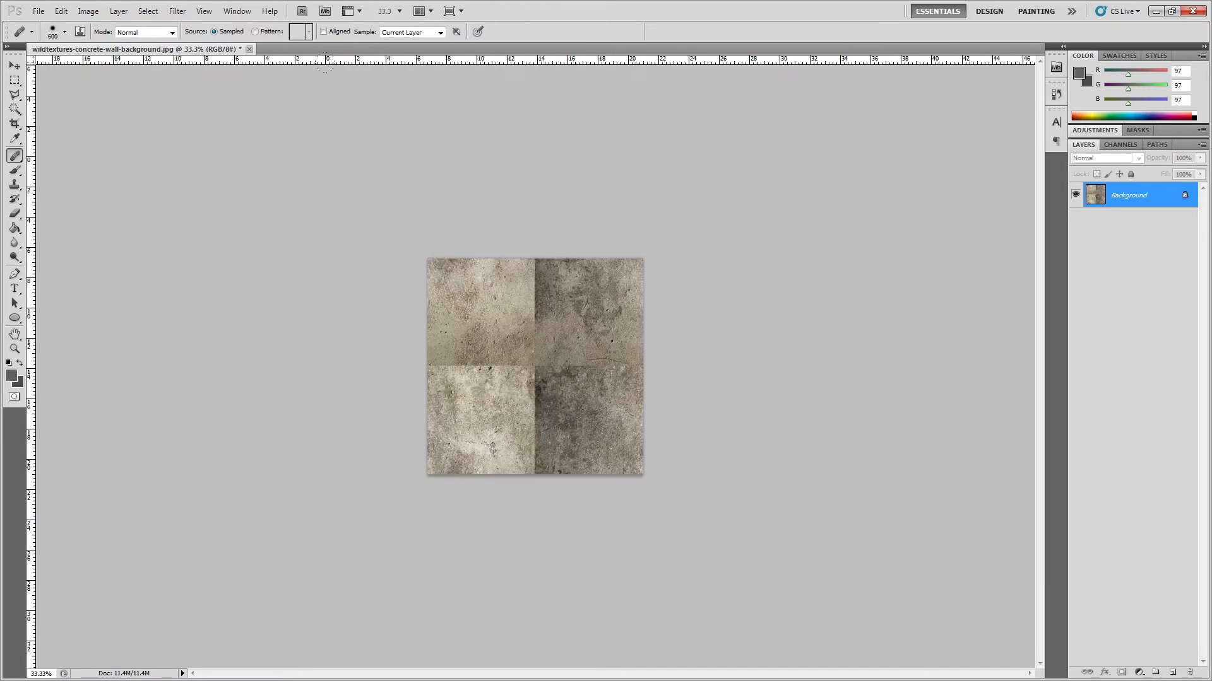
# Step: Heal the centre where the seams cross using a 250 px Healing Brush and concrete sampled from the upper-left quadrant
pyautogui.scroll(5, 465, 360)
pyautogui.scroll(-1, 464, 369)
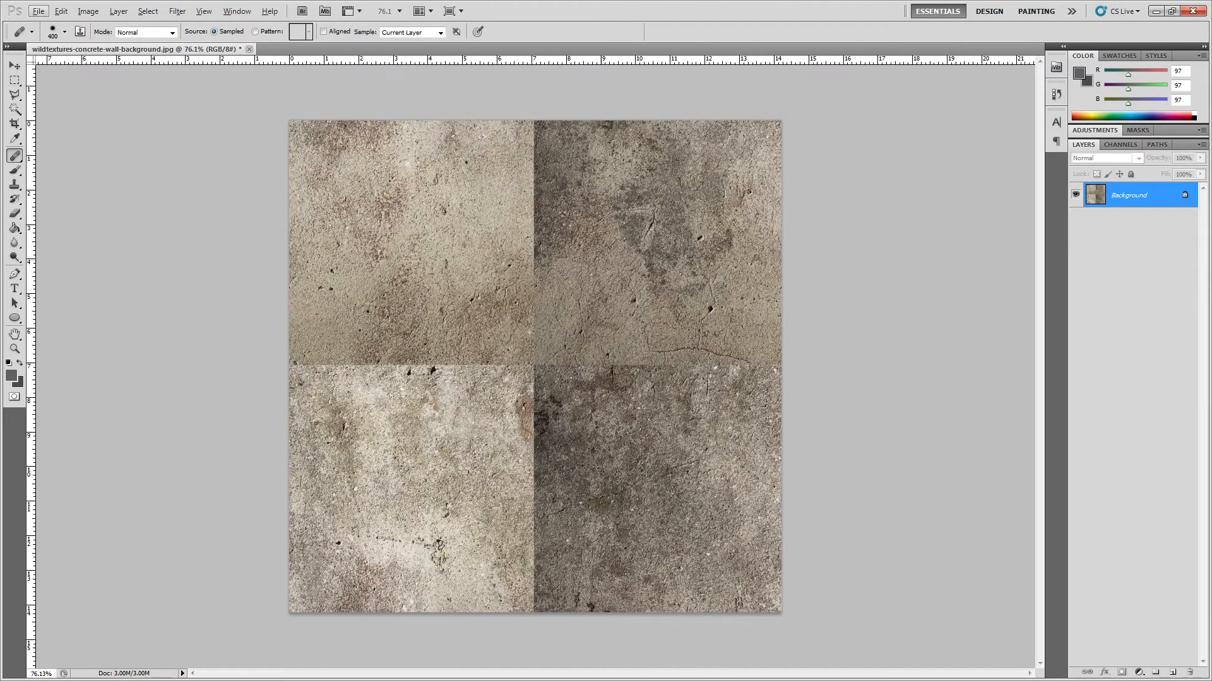
pyautogui.keyDown('alt'); pyautogui.click(666, 241); pyautogui.keyUp('alt')
pyautogui.keyDown('alt'); pyautogui.click(413, 248); pyautogui.keyUp('alt')
pyautogui.click(540, 362)
pyautogui.moveTo(539, 361); pyautogui.dragTo(626, 361)
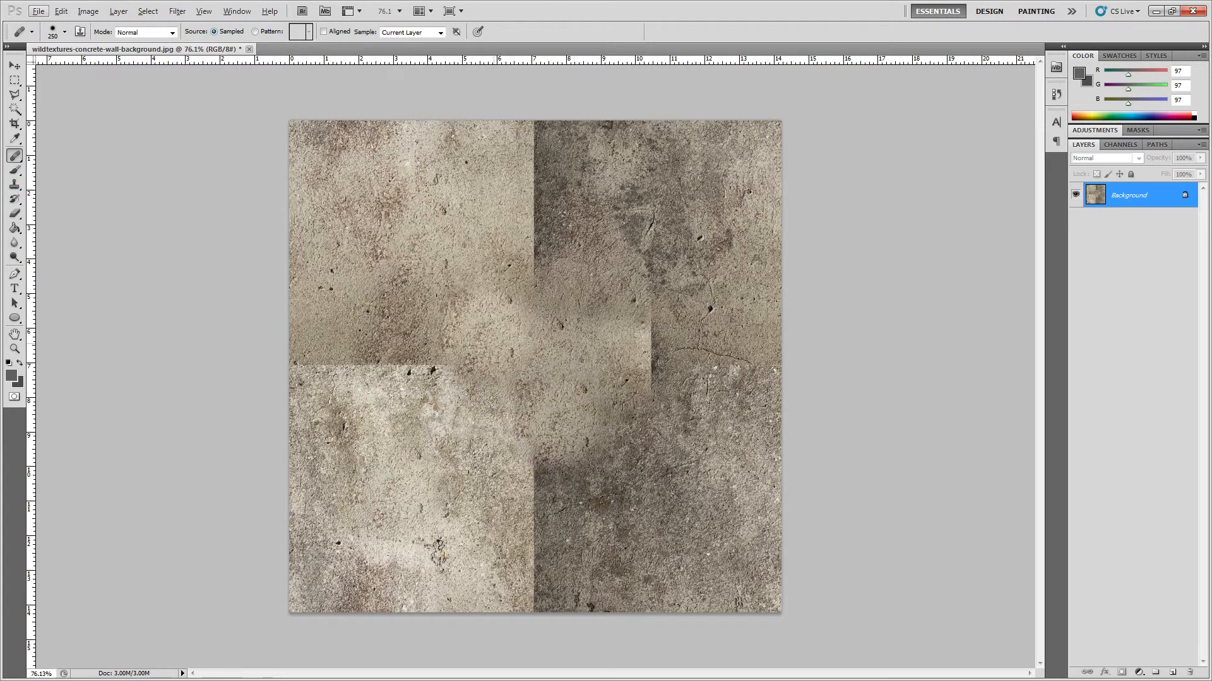
# Step: Switch to the Clone Stamp tool and enlarge its brush to 150 px
pyautogui.click(14, 185)
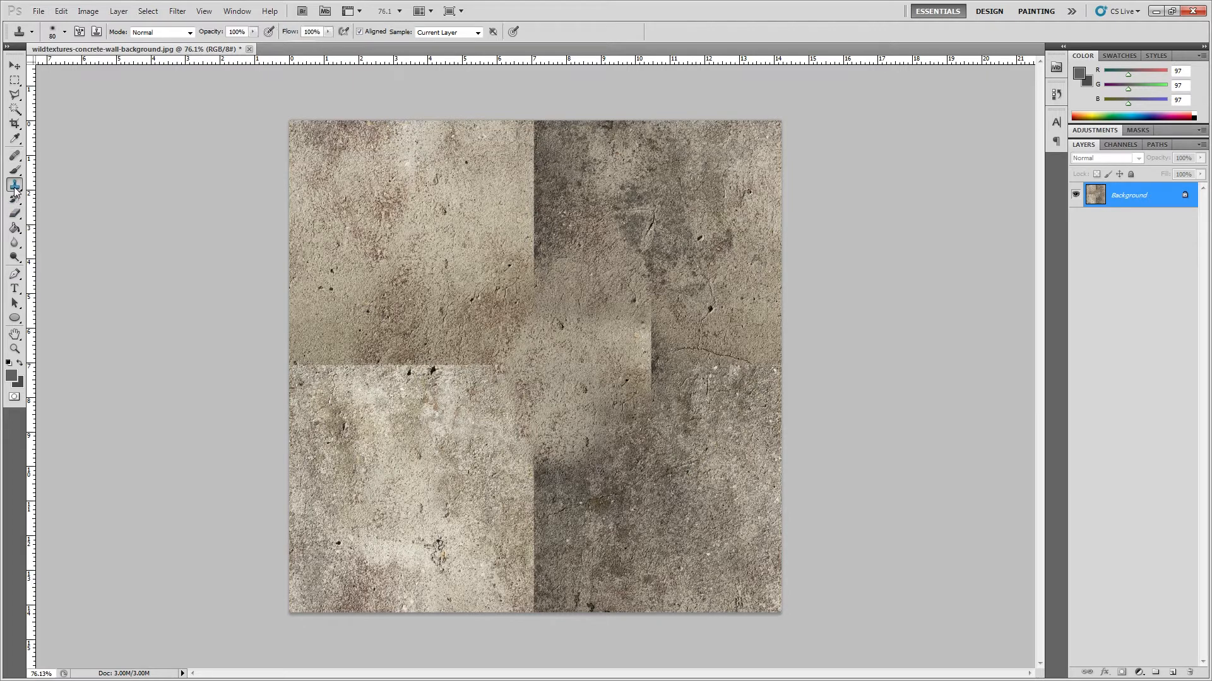
pyautogui.rightClick(18, 190)
pyautogui.click(50, 184)
pyautogui.press('alt')
pyautogui.click(253, 34)
pyautogui.press('alt')
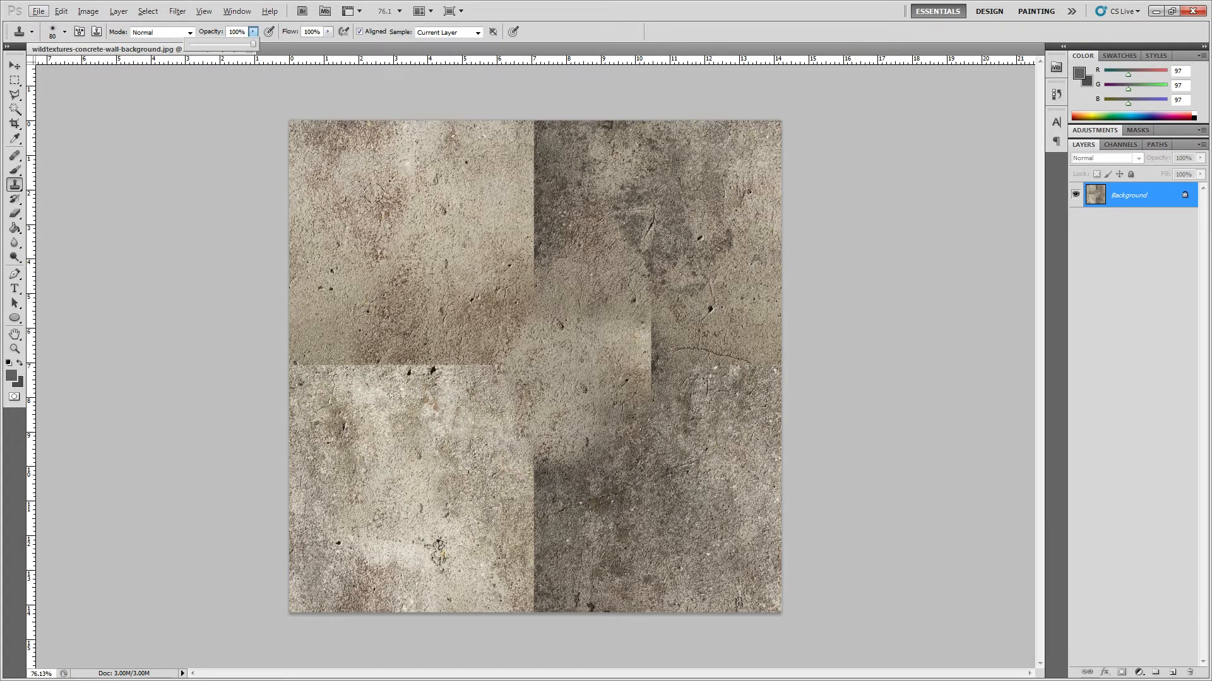
pyautogui.press(']')
pyautogui.press(']')
pyautogui.press(']')
pyautogui.press(']')
# Step: Clone nearby concrete texture over the vertical seam below the centre of the image
pyautogui.keyDown('alt'); pyautogui.click(428, 469); pyautogui.keyUp('alt')
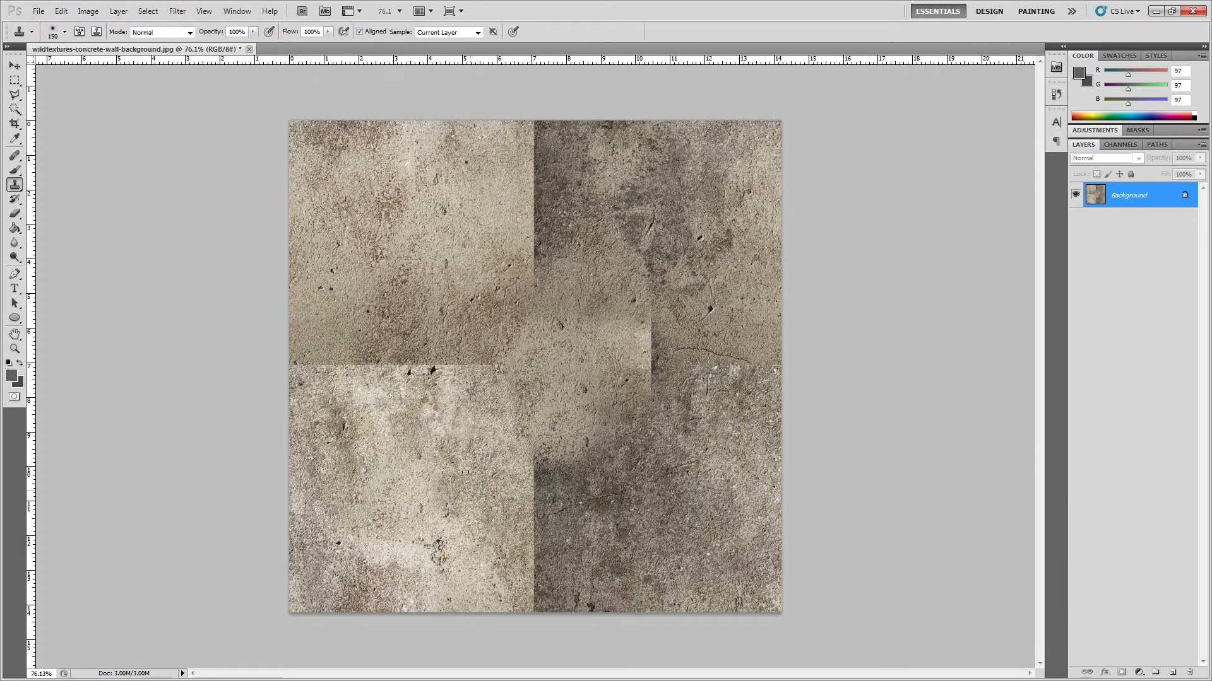
pyautogui.moveTo(525, 479); pyautogui.dragTo(536, 550)
pyautogui.hotkey('ctrl', 'z')
pyautogui.keyDown('alt'); pyautogui.click(693, 453); pyautogui.keyUp('alt')
pyautogui.moveTo(592, 487); pyautogui.dragTo(531, 597)
pyautogui.keyDown('alt'); pyautogui.click(662, 497); pyautogui.keyUp('alt')
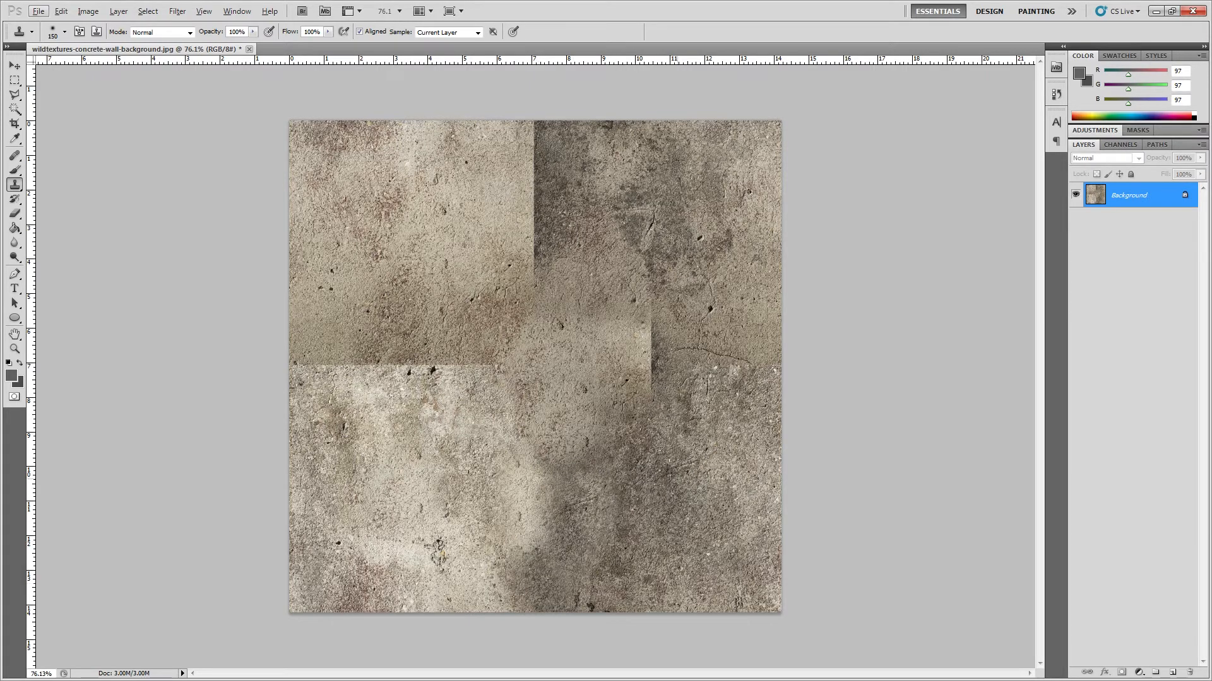
# Step: Clone sampled concrete over the horizontal seam on both sides of the centre
pyautogui.keyDown('alt'); pyautogui.click(678, 290); pyautogui.keyUp('alt')
pyautogui.moveTo(653, 337)
pyautogui.mouseDown()
pyautogui.moveTo(657, 382)
pyautogui.moveTo(733, 369)
pyautogui.mouseUp()
pyautogui.keyDown('alt'); pyautogui.click(632, 238); pyautogui.keyUp('alt')
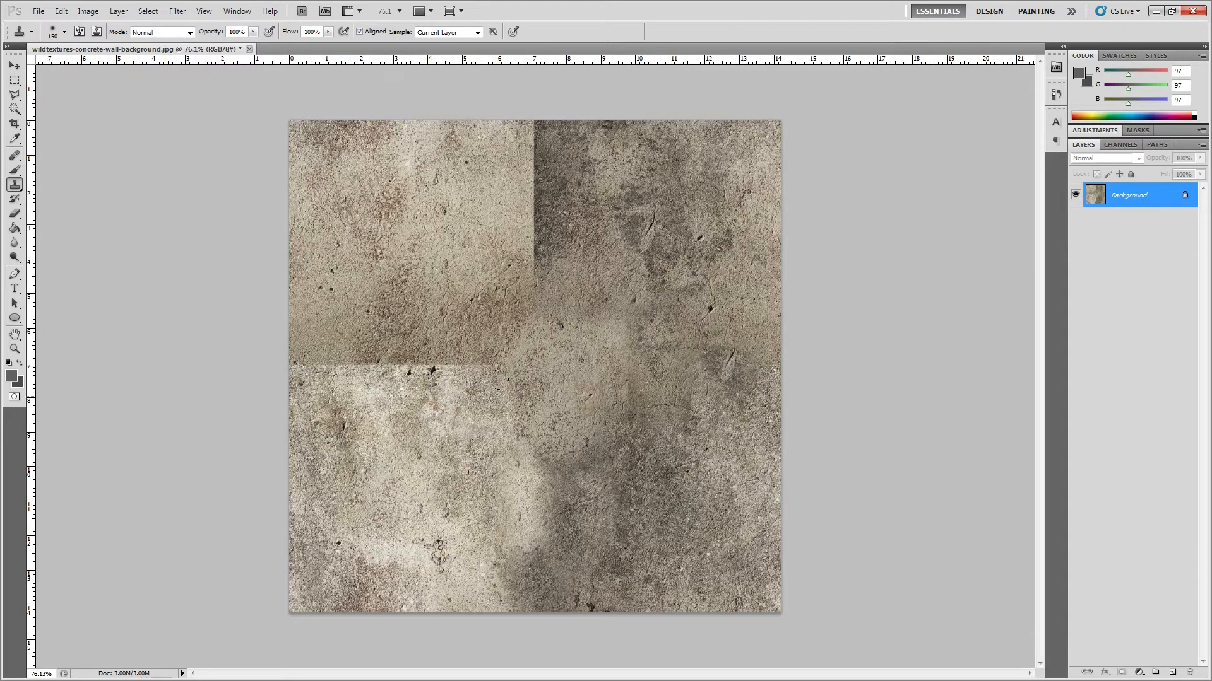
pyautogui.keyDown('alt'); pyautogui.click(409, 212); pyautogui.keyUp('alt')
pyautogui.moveTo(487, 318); pyautogui.dragTo(419, 364)
# Step: Clone sampled concrete over the vertical seam from the centre up to the image's upper edge
pyautogui.keyDown('alt'); pyautogui.click(677, 222); pyautogui.keyUp('alt')
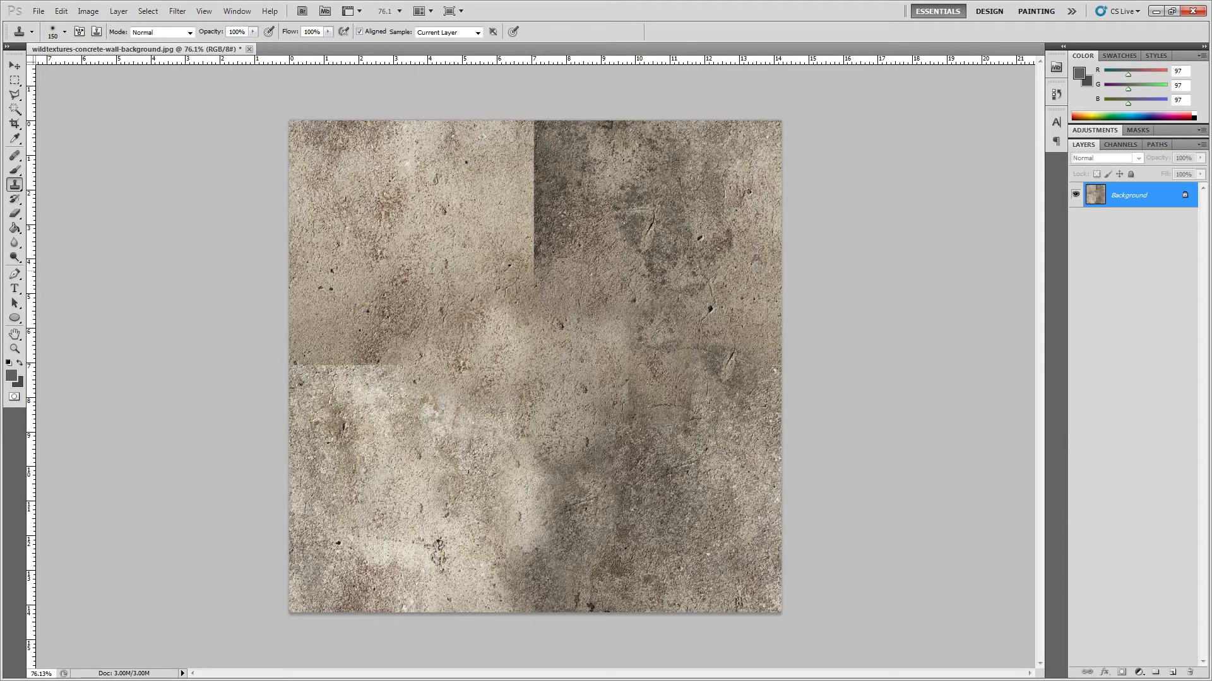
pyautogui.moveTo(548, 255); pyautogui.dragTo(530, 190)
pyautogui.keyDown('alt'); pyautogui.click(530, 351); pyautogui.keyUp('alt')
pyautogui.moveTo(533, 332); pyautogui.dragTo(543, 130)
# Step: Clone light concrete over the remaining vertical seam above the centre and enlarge the Clone Stamp brush to 300 px
pyautogui.keyDown('alt'); pyautogui.click(451, 250); pyautogui.keyUp('alt')
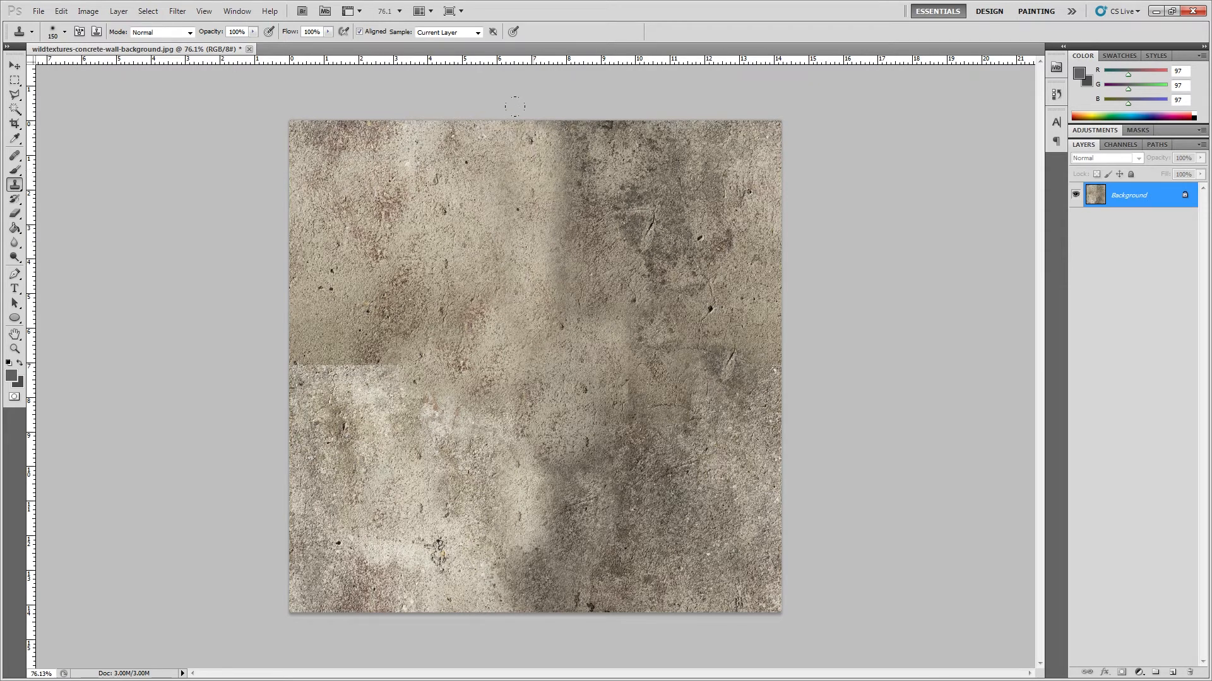
pyautogui.click(562, 231)
pyautogui.press(']')
pyautogui.press(']')
pyautogui.press(']')
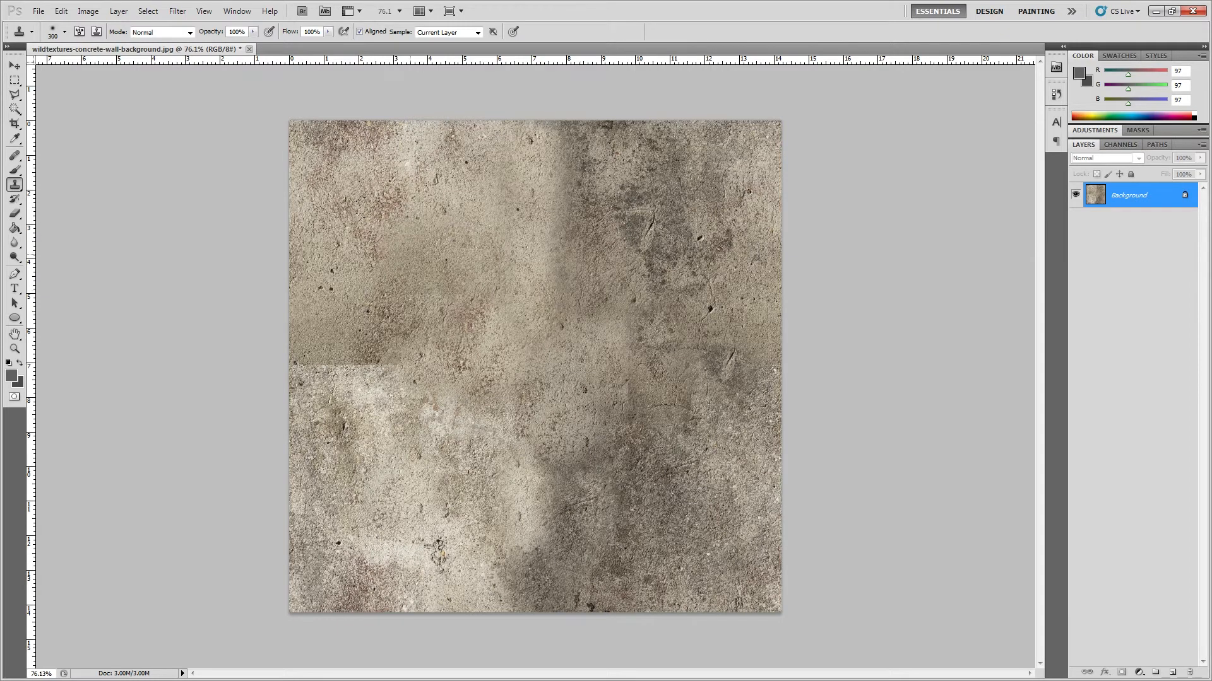
# Step: Clone concrete over the horizontal seam in the image's left half and stamp a darker patch into the lower-left area
pyautogui.keyDown('alt'); pyautogui.click(449, 241); pyautogui.keyUp('alt')
pyautogui.moveTo(488, 435)
pyautogui.mouseDown()
pyautogui.moveTo(409, 464)
pyautogui.moveTo(436, 493)
pyautogui.moveTo(434, 544)
pyautogui.moveTo(346, 357)
pyautogui.mouseUp()
pyautogui.keyDown('alt'); pyautogui.click(644, 430); pyautogui.keyUp('alt')
pyautogui.keyDown('alt'); pyautogui.click(408, 250); pyautogui.keyUp('alt')
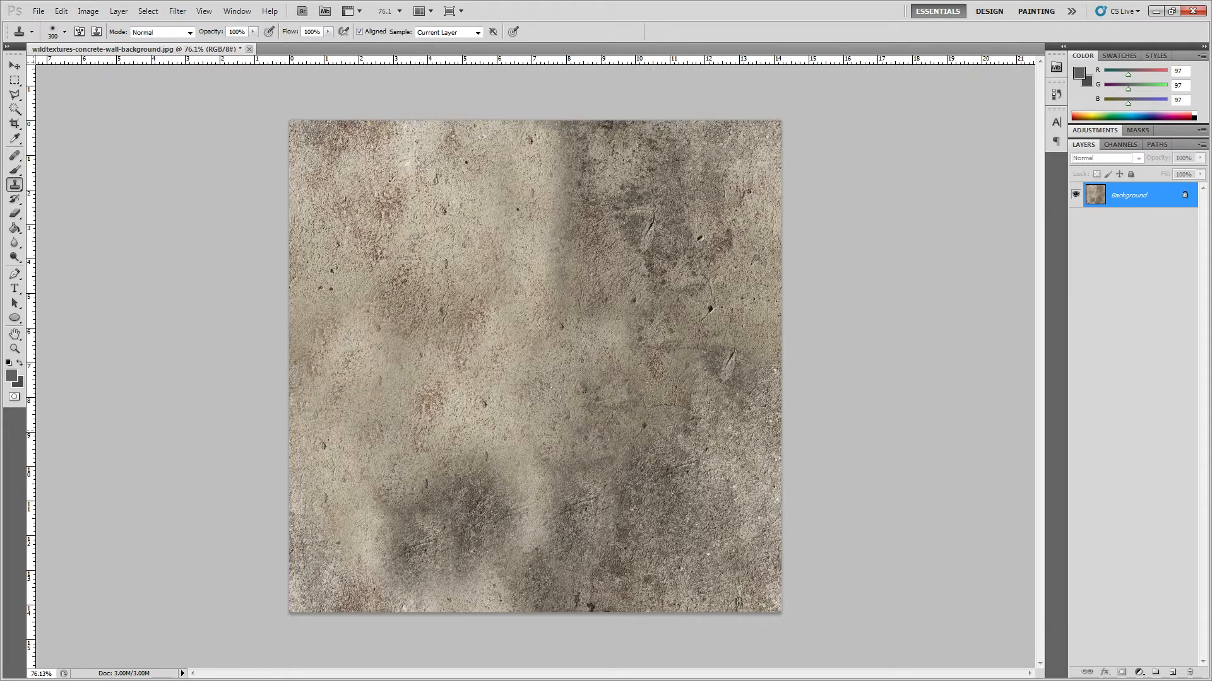
# Step: Clone lighter concrete over the dark areas in the lower-centre, upper-right and lower-right parts of the image
pyautogui.keyDown('alt'); pyautogui.click(655, 491); pyautogui.keyUp('alt')
pyautogui.moveTo(597, 482)
pyautogui.mouseDown()
pyautogui.moveTo(539, 481)
pyautogui.moveTo(643, 522)
pyautogui.mouseUp()
pyautogui.keyDown('alt'); pyautogui.click(453, 349); pyautogui.keyUp('alt')
pyautogui.keyDown('alt'); pyautogui.click(505, 273); pyautogui.keyUp('alt')
pyautogui.moveTo(549, 233); pyautogui.dragTo(620, 302)
pyautogui.keyDown('alt'); pyautogui.click(505, 314); pyautogui.keyUp('alt')
pyautogui.moveTo(635, 240); pyautogui.dragTo(675, 220)
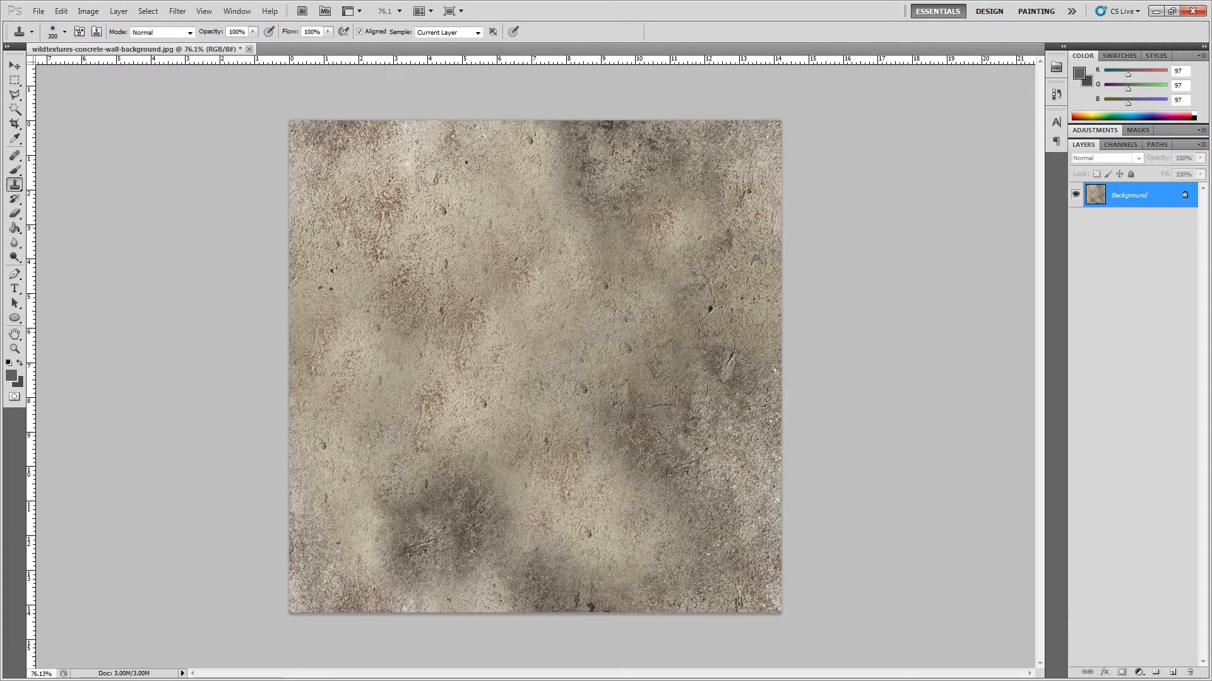
pyautogui.click(655, 458)
pyautogui.keyDown('alt'); pyautogui.click(699, 241); pyautogui.keyUp('alt')
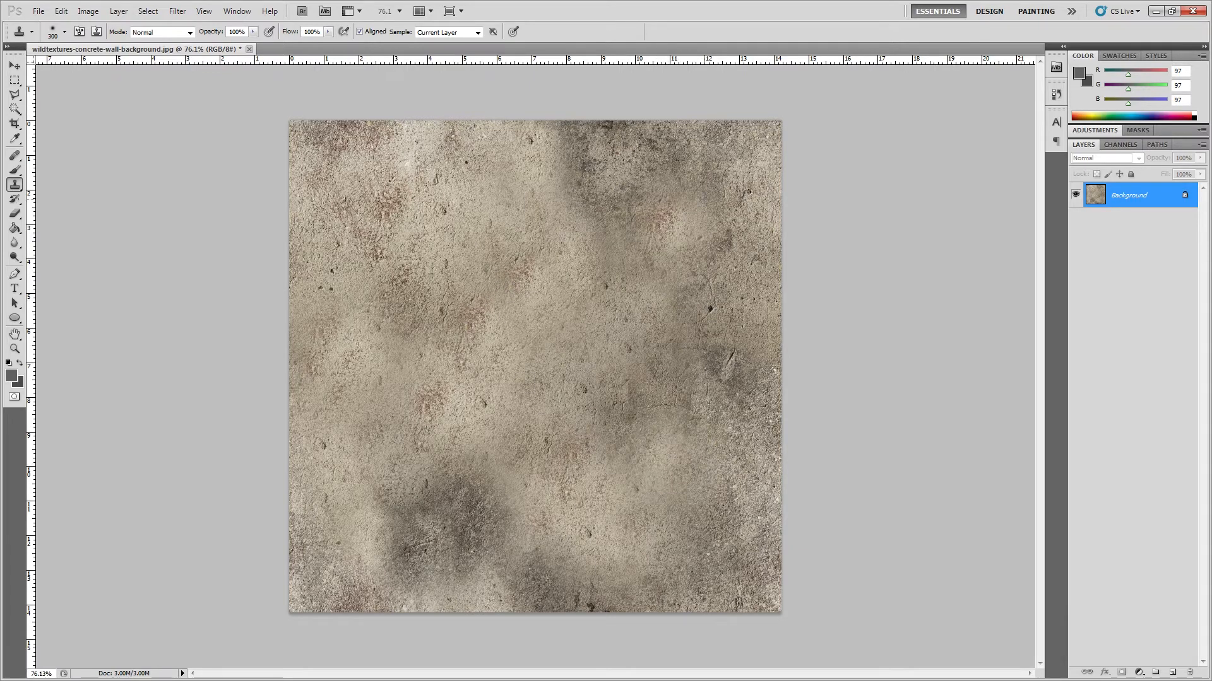
# Step: Clone mottled concrete patches into the left half and over the dark spots near the right edge to even out the tone
pyautogui.click(498, 398)
pyautogui.moveTo(506, 309)
pyautogui.mouseDown()
pyautogui.moveTo(468, 336)
pyautogui.moveTo(447, 380)
pyautogui.mouseUp()
pyautogui.keyDown('alt'); pyautogui.click(723, 209); pyautogui.keyUp('alt')
pyautogui.moveTo(481, 342)
pyautogui.mouseDown()
pyautogui.moveTo(489, 335)
pyautogui.moveTo(447, 312)
pyautogui.moveTo(435, 407)
pyautogui.moveTo(483, 335)
pyautogui.mouseUp()
pyautogui.keyDown('alt'); pyautogui.click(638, 241); pyautogui.keyUp('alt')
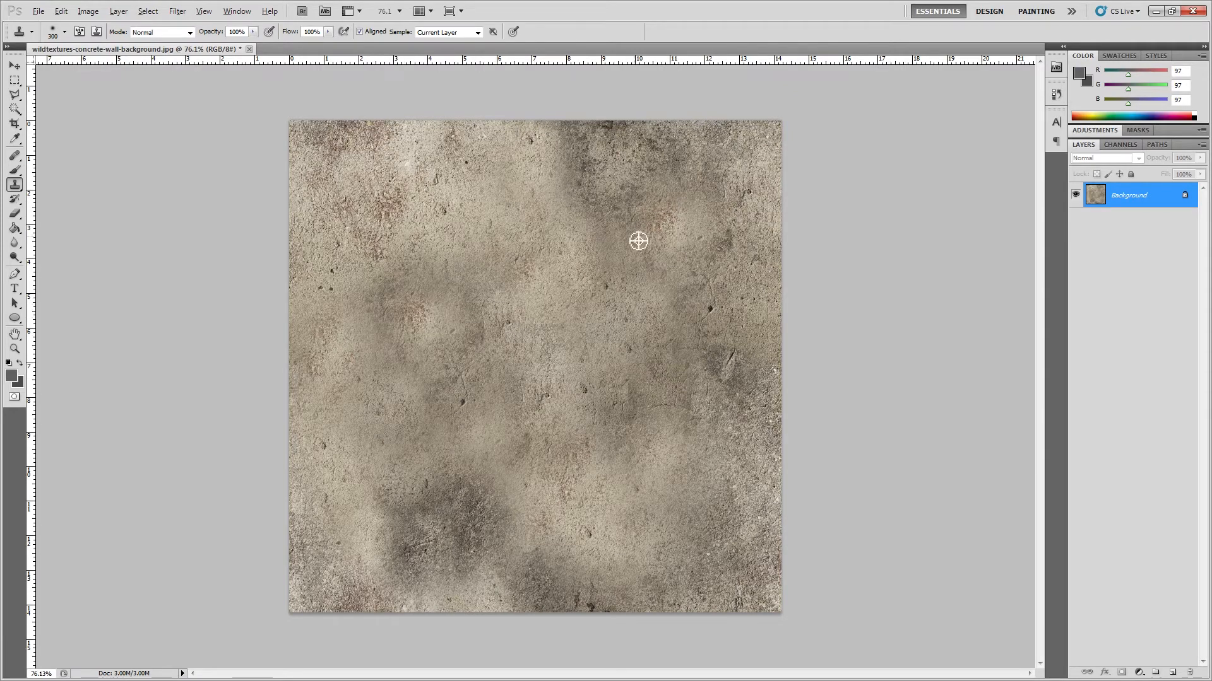
pyautogui.moveTo(476, 225); pyautogui.dragTo(452, 285)
pyautogui.keyDown('alt'); pyautogui.click(419, 203); pyautogui.keyUp('alt')
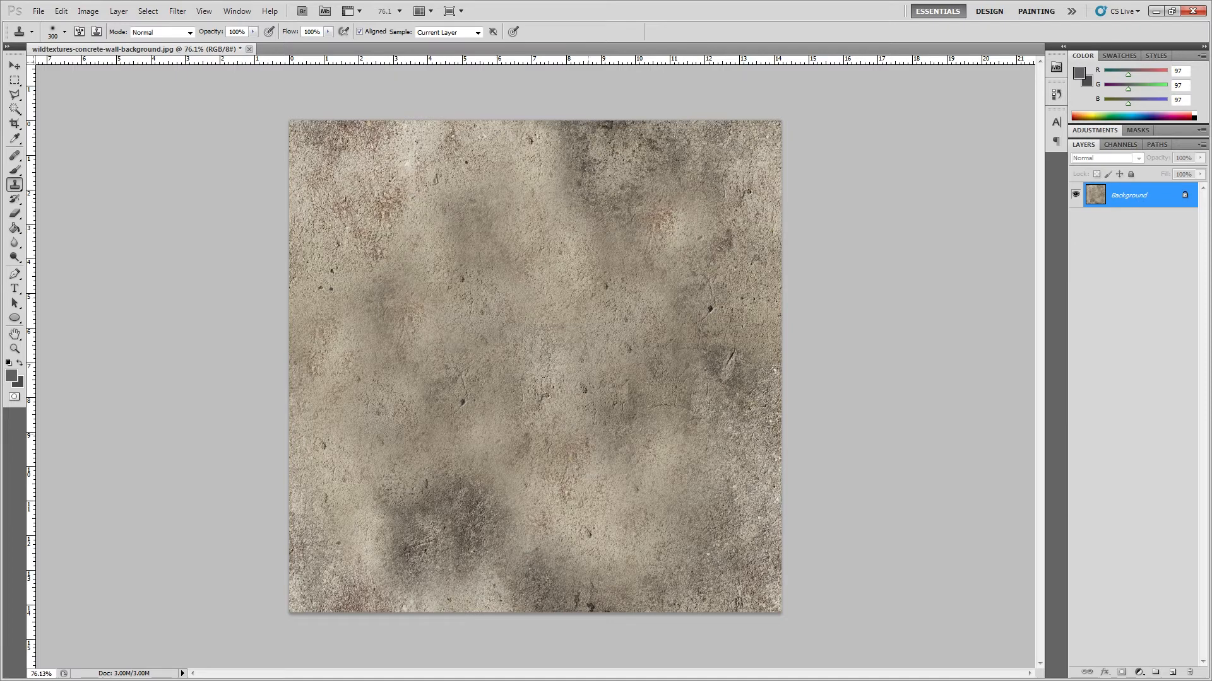
pyautogui.moveTo(623, 466)
pyautogui.mouseDown()
pyautogui.moveTo(684, 394)
pyautogui.moveTo(693, 407)
pyautogui.moveTo(653, 437)
pyautogui.mouseUp()
pyautogui.keyDown('alt'); pyautogui.click(640, 290); pyautogui.keyUp('alt')
# Step: Apply the Offset filter with Wrap Around at 529 px horizontally and 788 px vertically
pyautogui.click(150, 12)
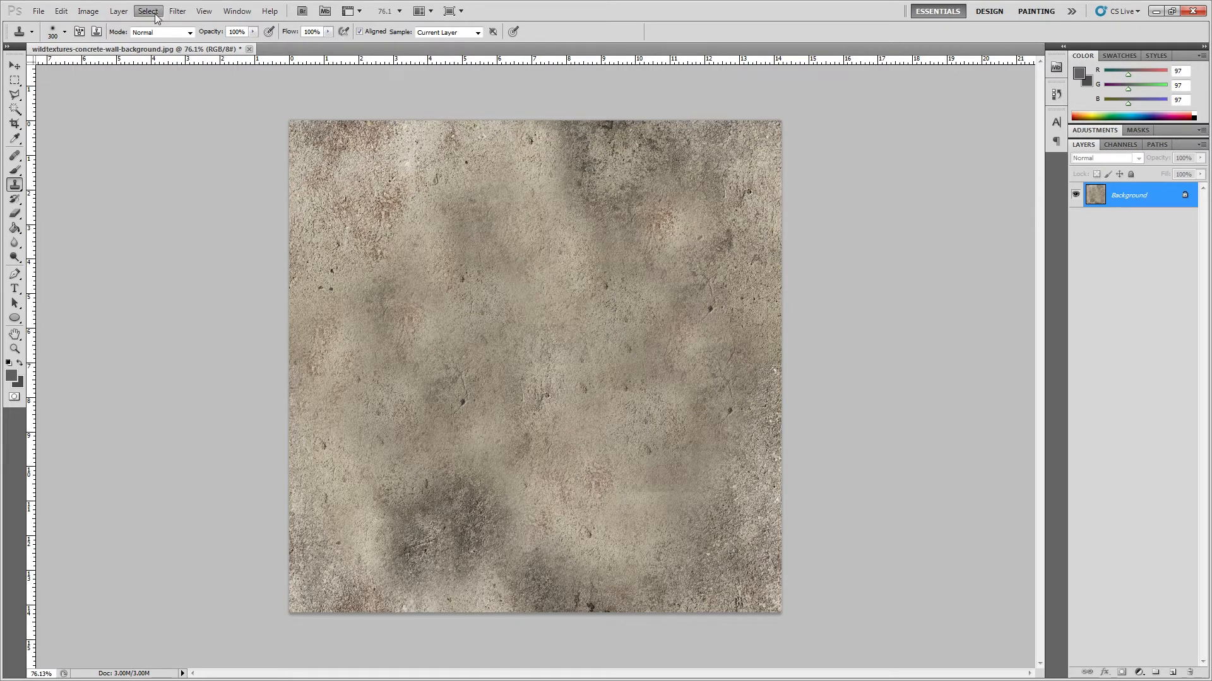
pyautogui.moveTo(177, 10)
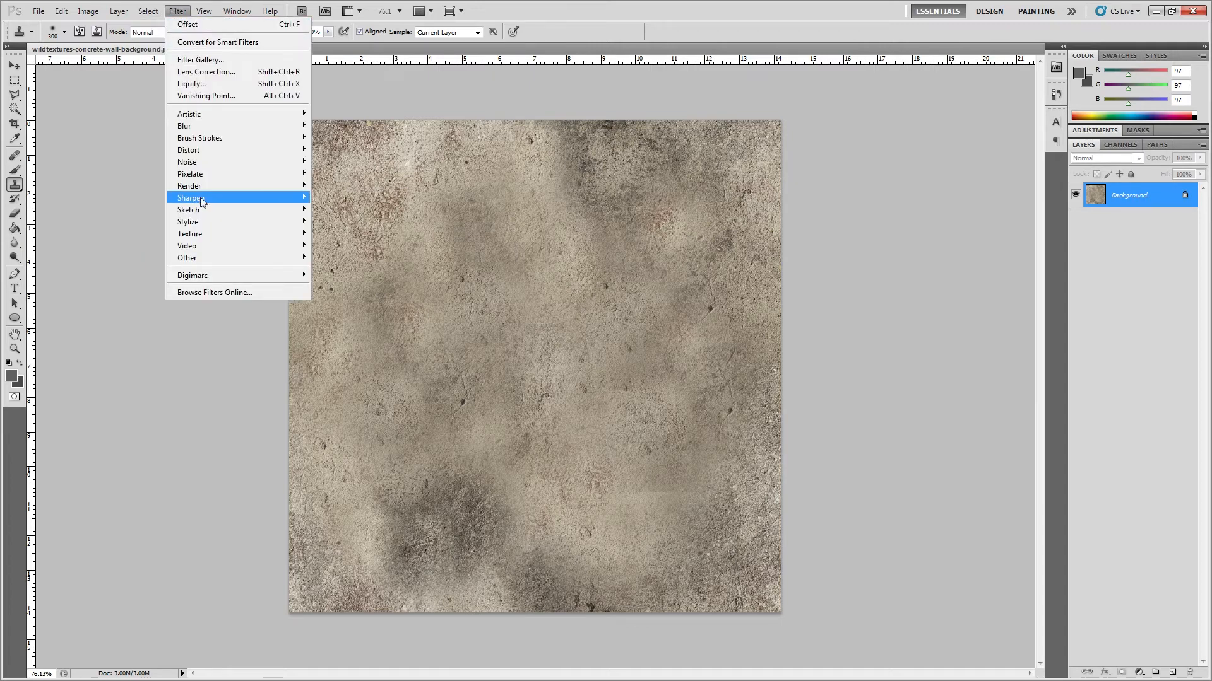
pyautogui.moveTo(202, 256)
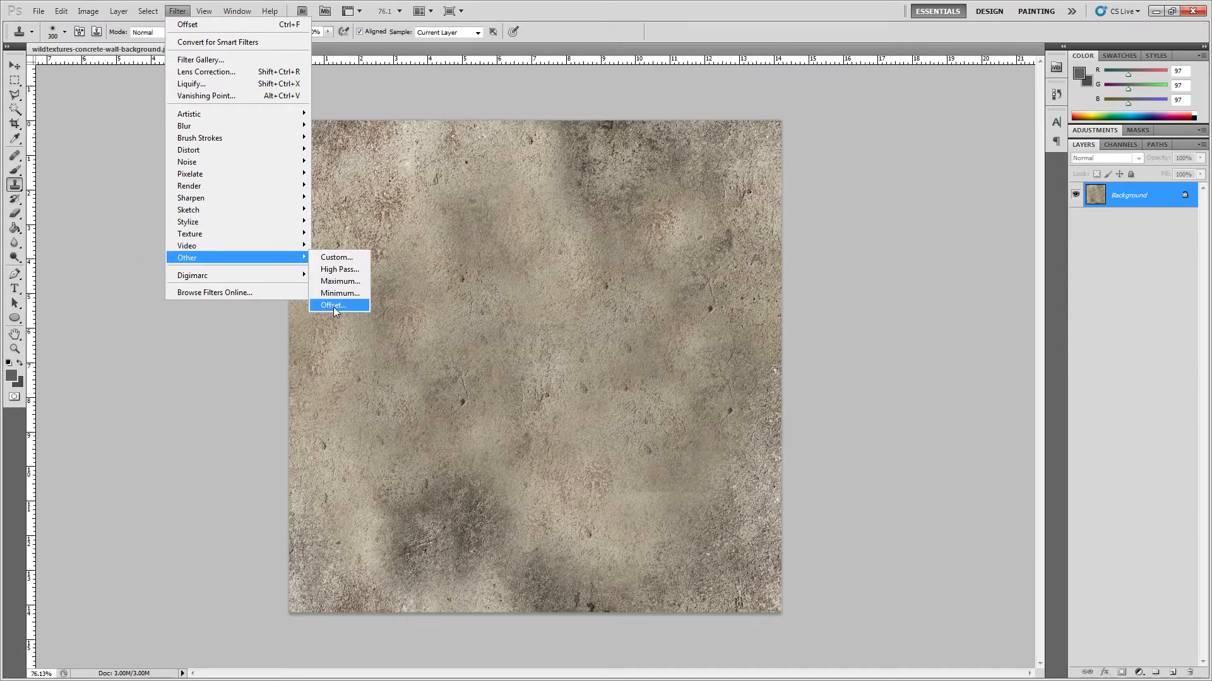
pyautogui.click(333, 305)
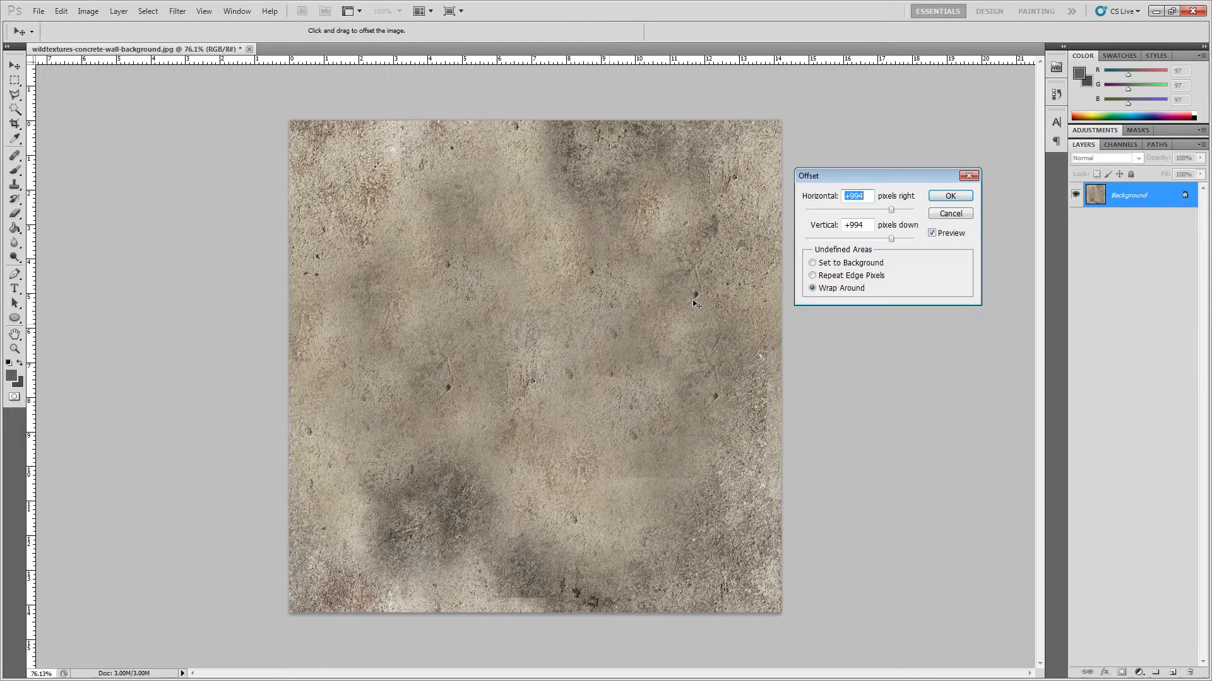
pyautogui.click(889, 211)
pyautogui.moveTo(891, 214); pyautogui.dragTo(886, 242)
pyautogui.click(948, 196)
# Step: Clone sampled concrete with the Clone Stamp over the vertical seam in the upper-centre of the image
pyautogui.press('s')
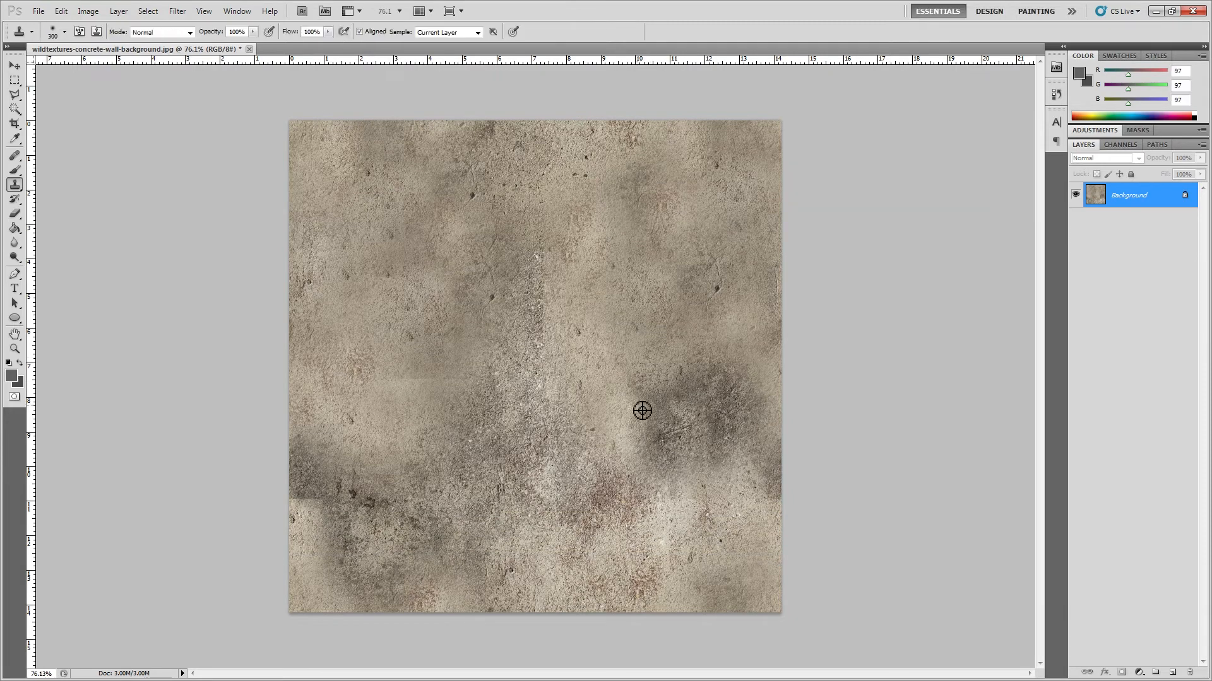
pyautogui.moveTo(486, 366)
pyautogui.mouseDown()
pyautogui.moveTo(550, 414)
pyautogui.moveTo(533, 260)
pyautogui.moveTo(421, 334)
pyautogui.mouseUp()
pyautogui.keyDown('alt'); pyautogui.click(396, 473); pyautogui.keyUp('alt')
pyautogui.moveTo(416, 221); pyautogui.dragTo(547, 303)
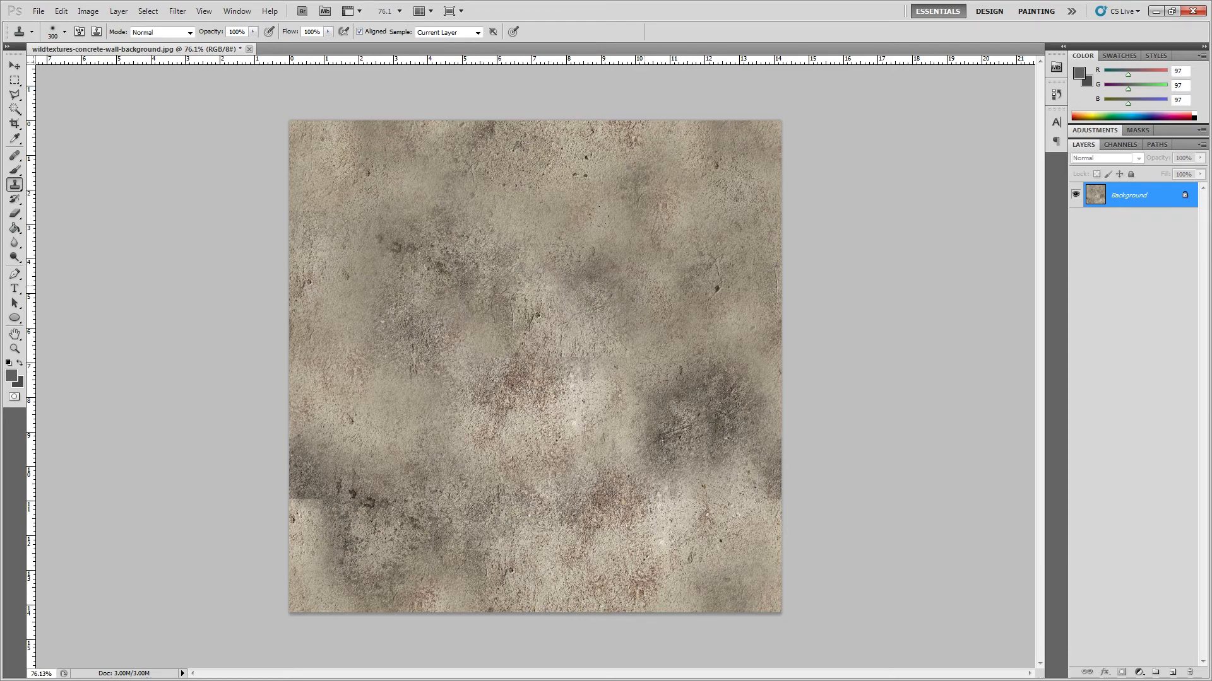
# Step: Clone neutral concrete over the bright reddish areas around the centre and the dark patch in the right half
pyautogui.keyDown('alt'); pyautogui.click(689, 218); pyautogui.keyUp('alt')
pyautogui.moveTo(464, 453)
pyautogui.mouseDown()
pyautogui.moveTo(541, 422)
pyautogui.moveTo(549, 383)
pyautogui.moveTo(488, 400)
pyautogui.mouseUp()
pyautogui.keyDown('alt'); pyautogui.click(648, 237); pyautogui.keyUp('alt')
pyautogui.keyDown('alt'); pyautogui.click(570, 472); pyautogui.keyUp('alt')
pyautogui.moveTo(518, 266); pyautogui.dragTo(466, 304)
pyautogui.keyDown('alt'); pyautogui.click(564, 501); pyautogui.keyUp('alt')
pyautogui.moveTo(667, 404); pyautogui.dragTo(684, 443)
pyautogui.keyDown('alt'); pyautogui.click(527, 426); pyautogui.keyUp('alt')
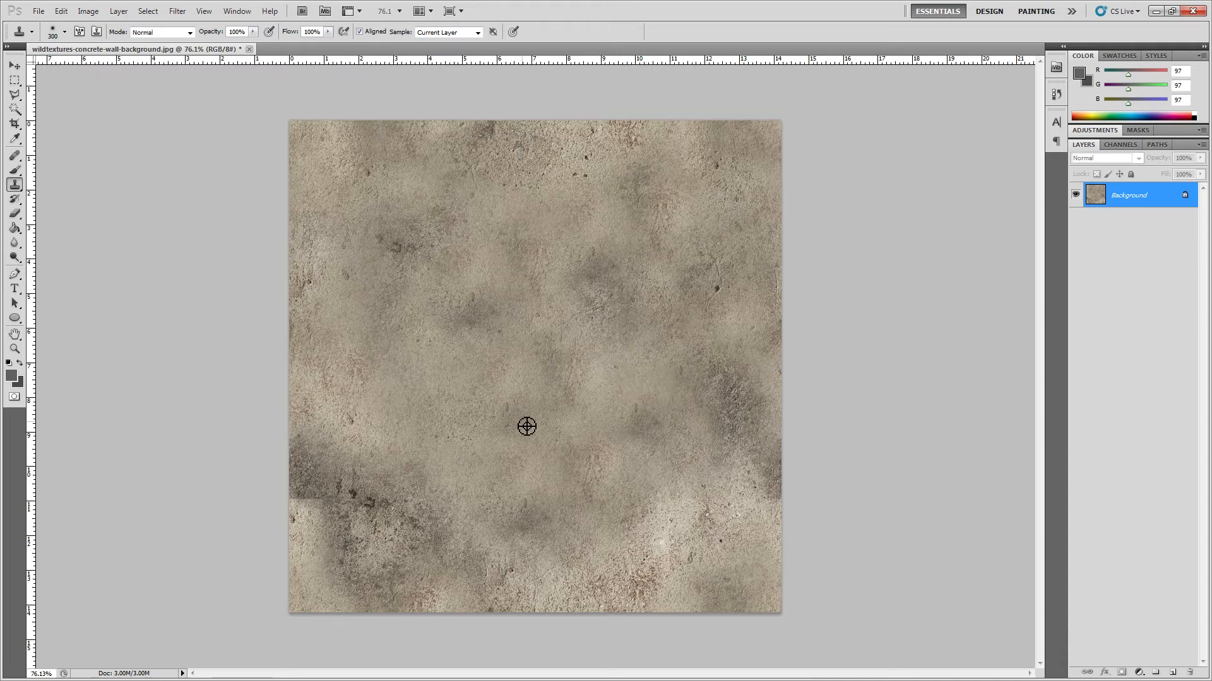
pyautogui.moveTo(704, 386)
pyautogui.mouseDown()
pyautogui.moveTo(708, 404)
pyautogui.moveTo(657, 508)
pyautogui.mouseUp()
pyautogui.hotkey('ctrl', 'z')
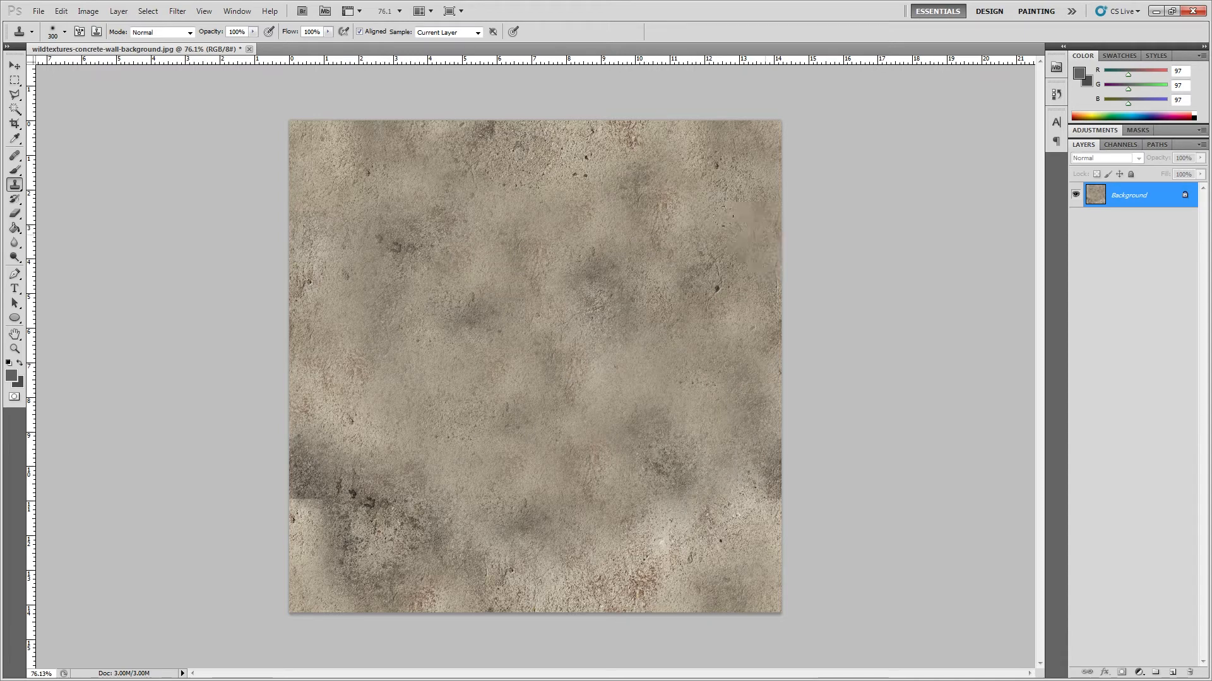
# Step: Offset the image again with wrap-around, 489 px horizontally and 788 px vertically
pyautogui.click(177, 11)
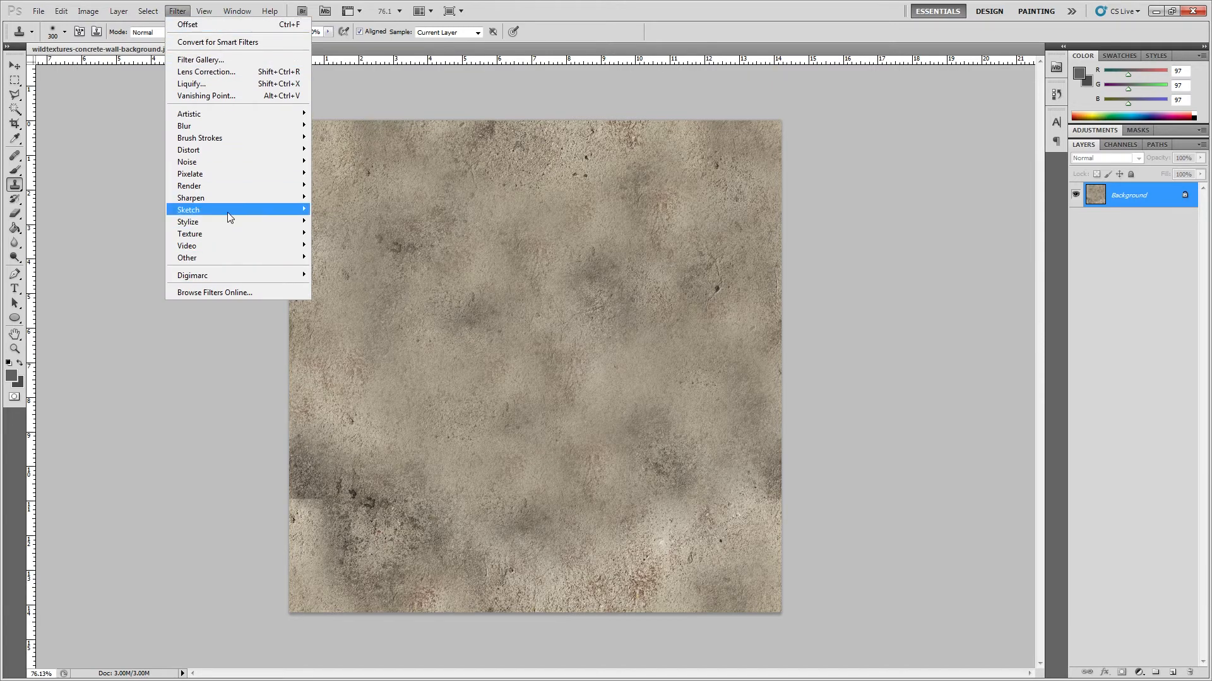
pyautogui.moveTo(234, 254)
pyautogui.click(344, 306)
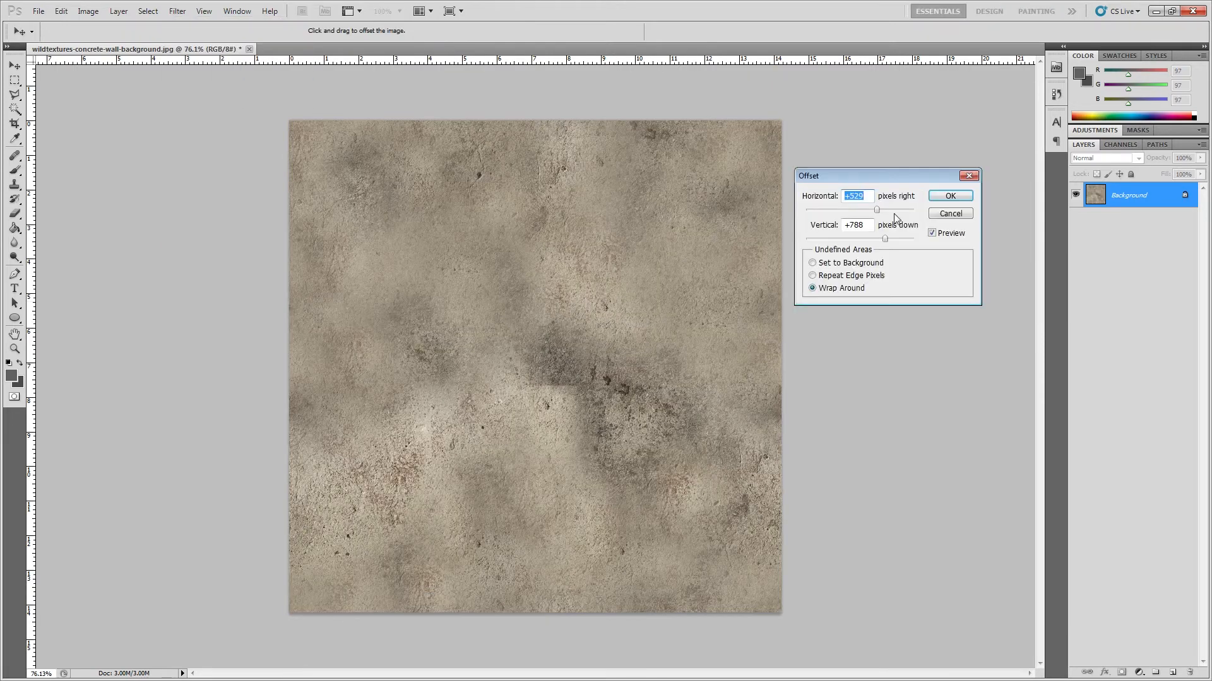
pyautogui.moveTo(877, 211); pyautogui.dragTo(875, 210)
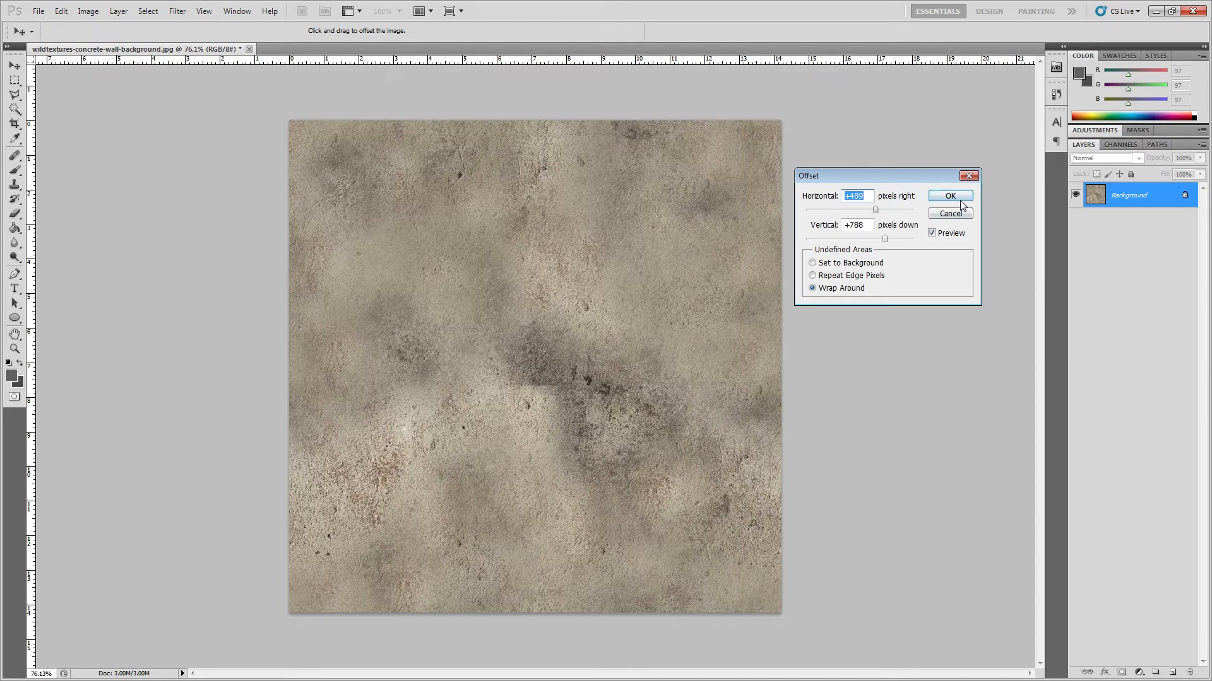
pyautogui.click(950, 195)
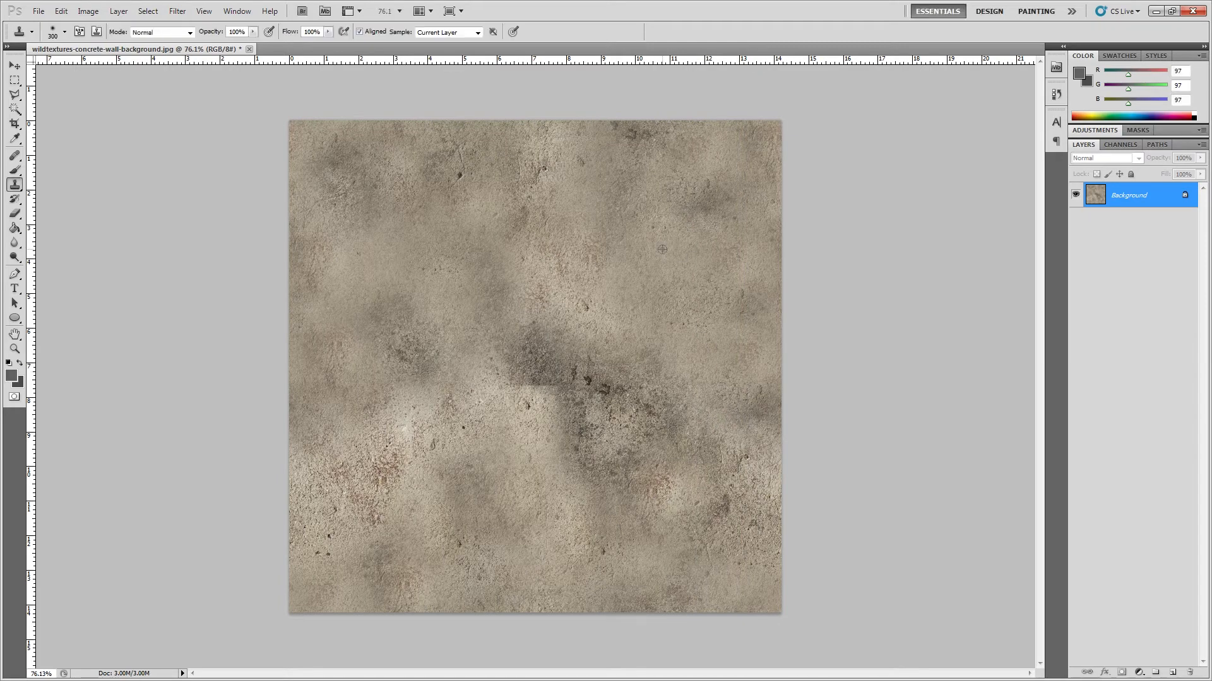
# Step: Clone concrete over the corner-shaped seam near the centre and soften the dark patch beside it, undoing unwanted stamps
pyautogui.moveTo(523, 366); pyautogui.dragTo(577, 435)
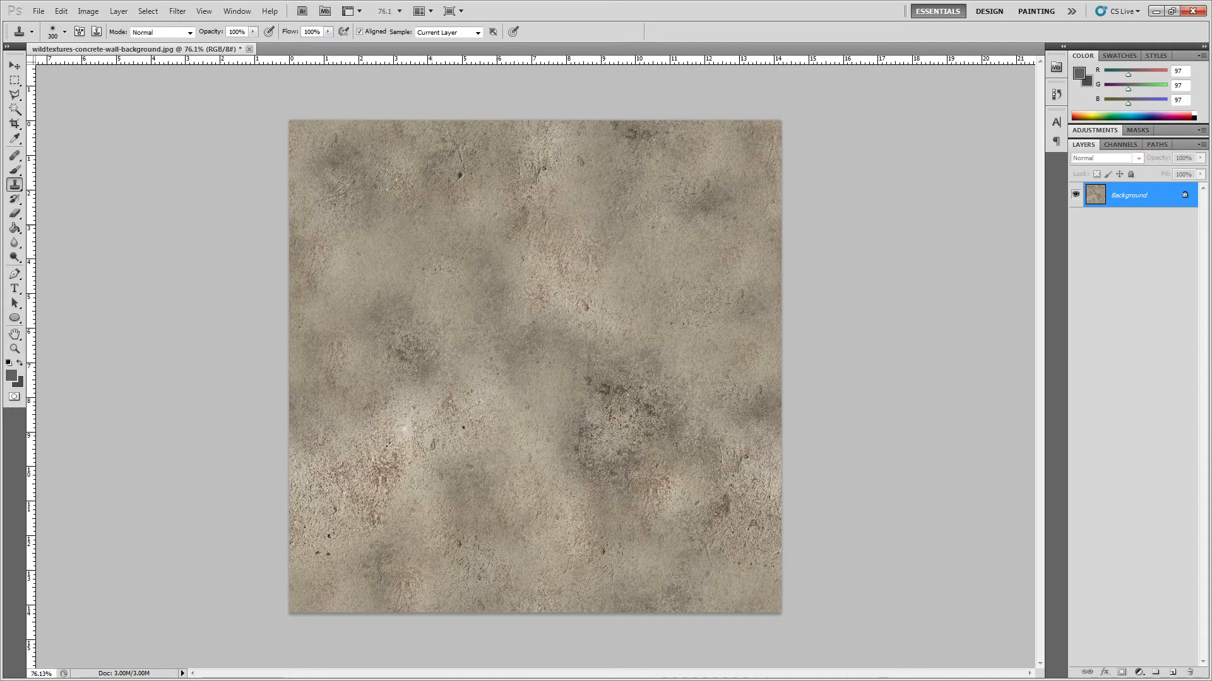
pyautogui.moveTo(605, 353); pyautogui.dragTo(625, 410)
pyautogui.hotkey('ctrl', 'alt', 'z')
pyautogui.keyDown('alt'); pyautogui.click(671, 260); pyautogui.keyUp('alt')
pyautogui.click(656, 426)
pyautogui.hotkey('ctrl', 'z')
pyautogui.click(630, 422)
pyautogui.click(730, 549)
pyautogui.hotkey('ctrl', 'z')
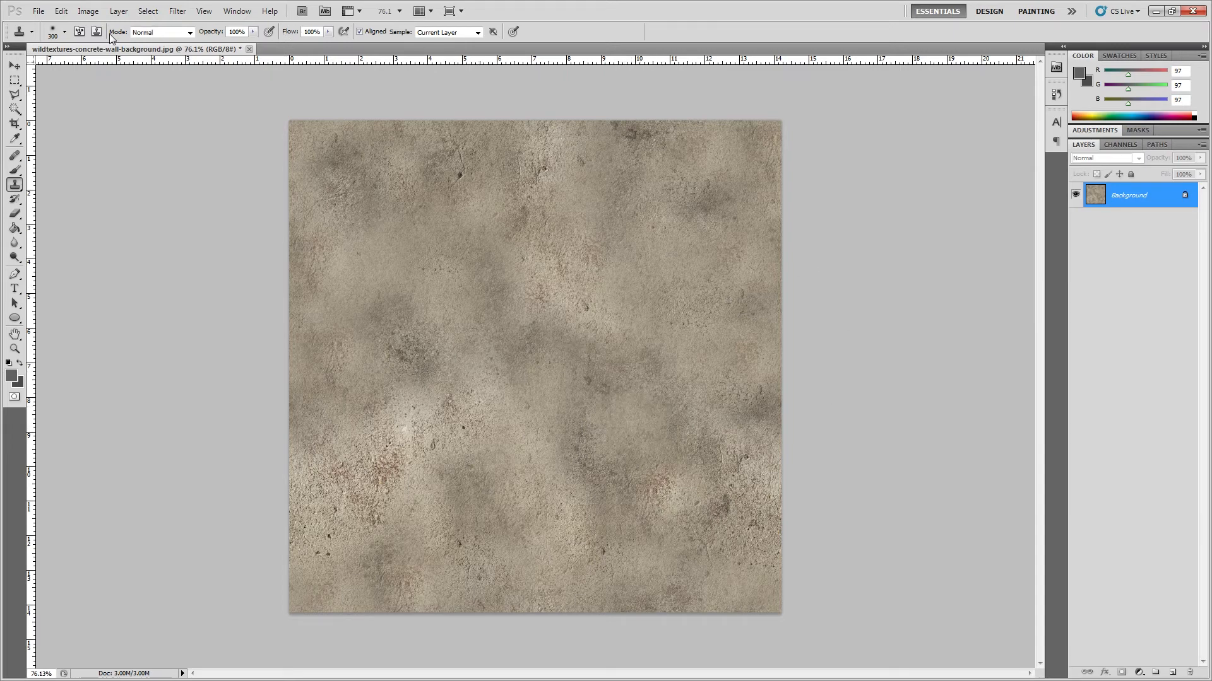
# Step: Preview different horizontal and vertical shifts in the Offset filter to check the texture for remaining seams, and cancel the filter
pyautogui.click(177, 11)
pyautogui.moveTo(221, 257)
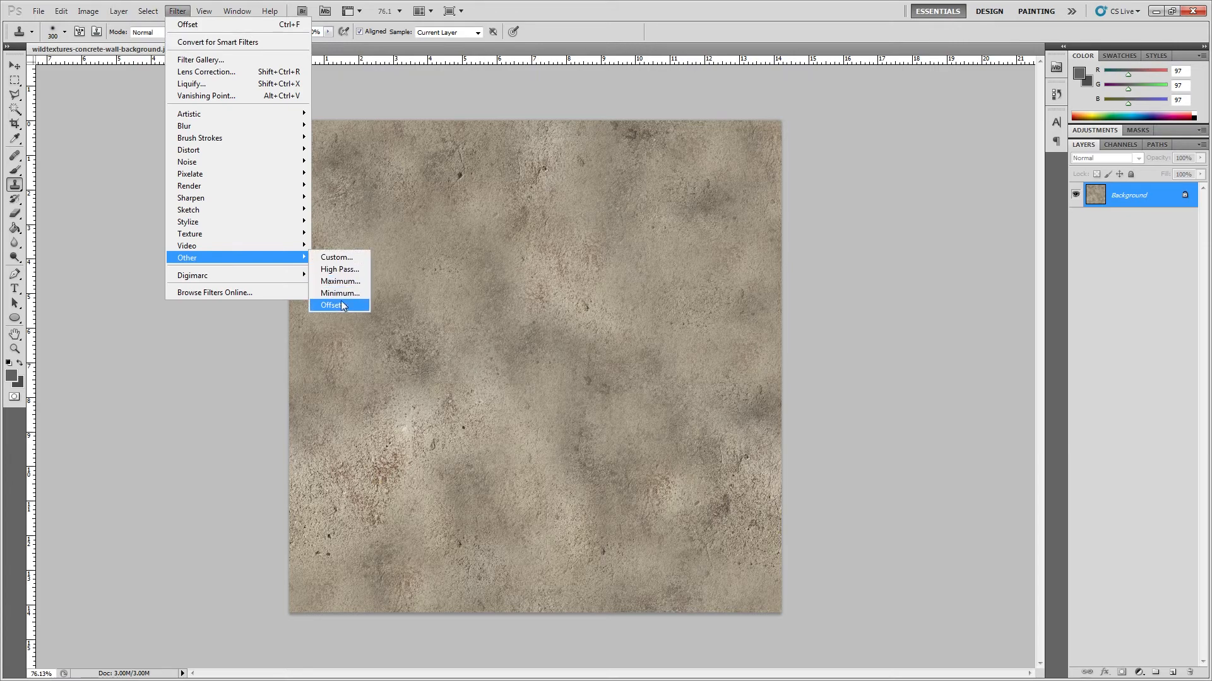
pyautogui.click(342, 304)
pyautogui.moveTo(882, 240); pyautogui.dragTo(902, 241)
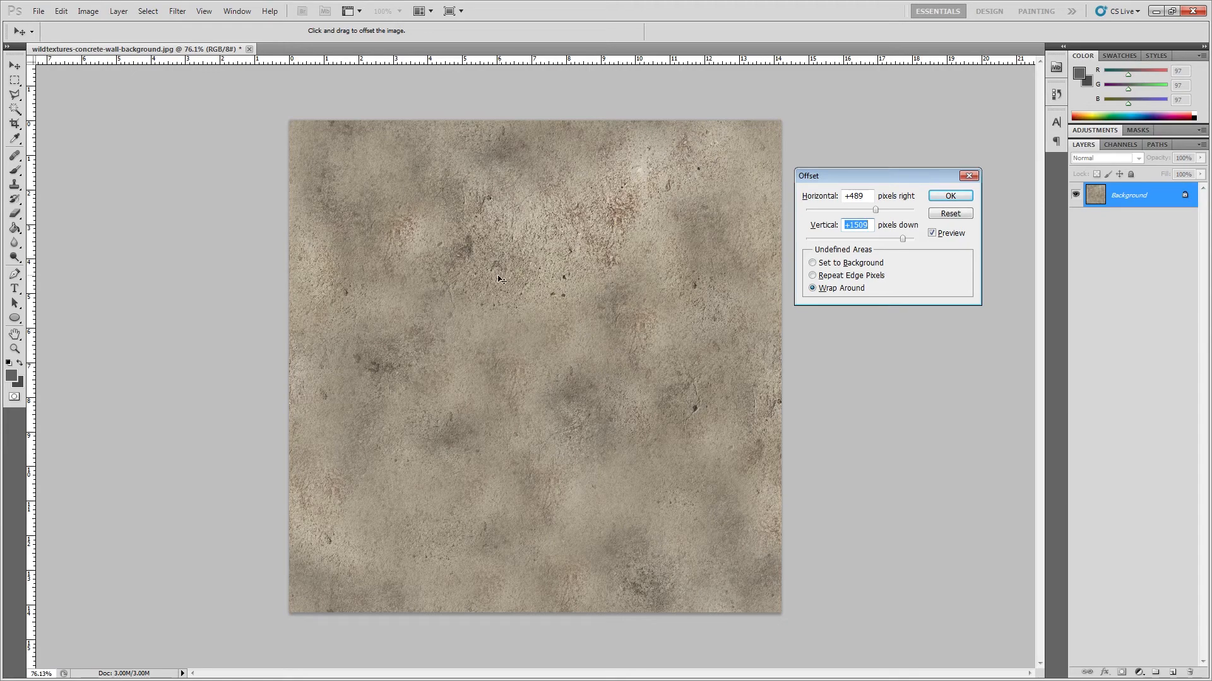
pyautogui.moveTo(875, 214); pyautogui.dragTo(916, 216)
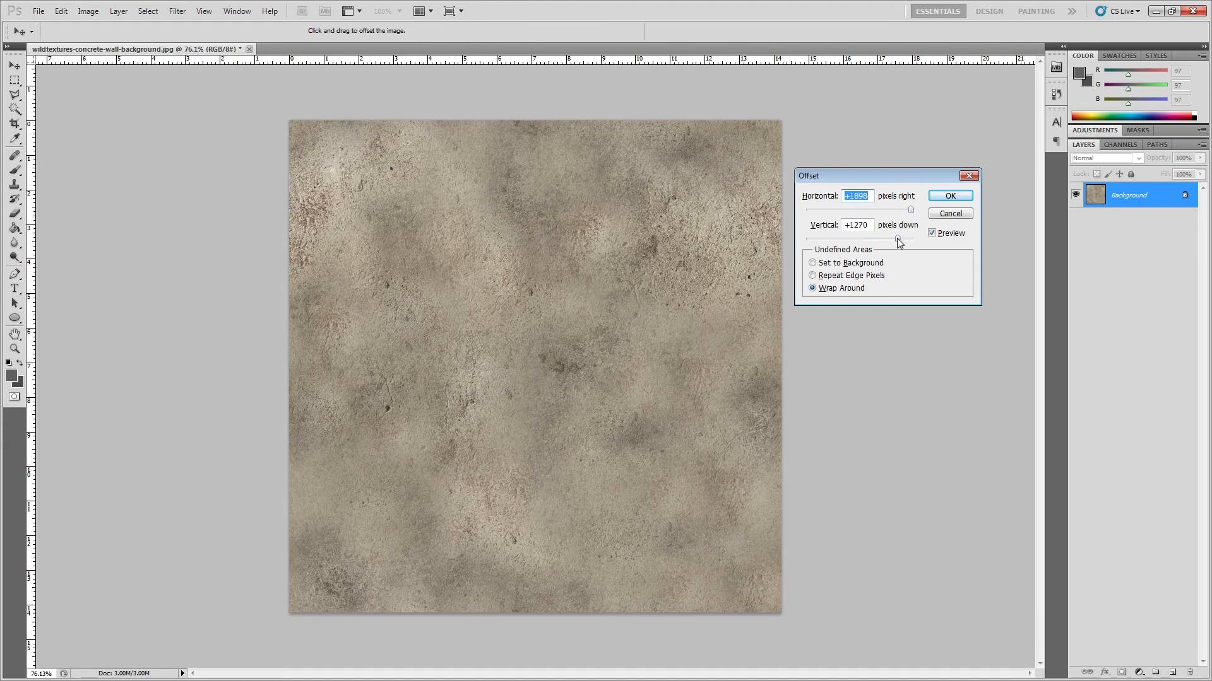
pyautogui.moveTo(897, 239); pyautogui.dragTo(871, 239)
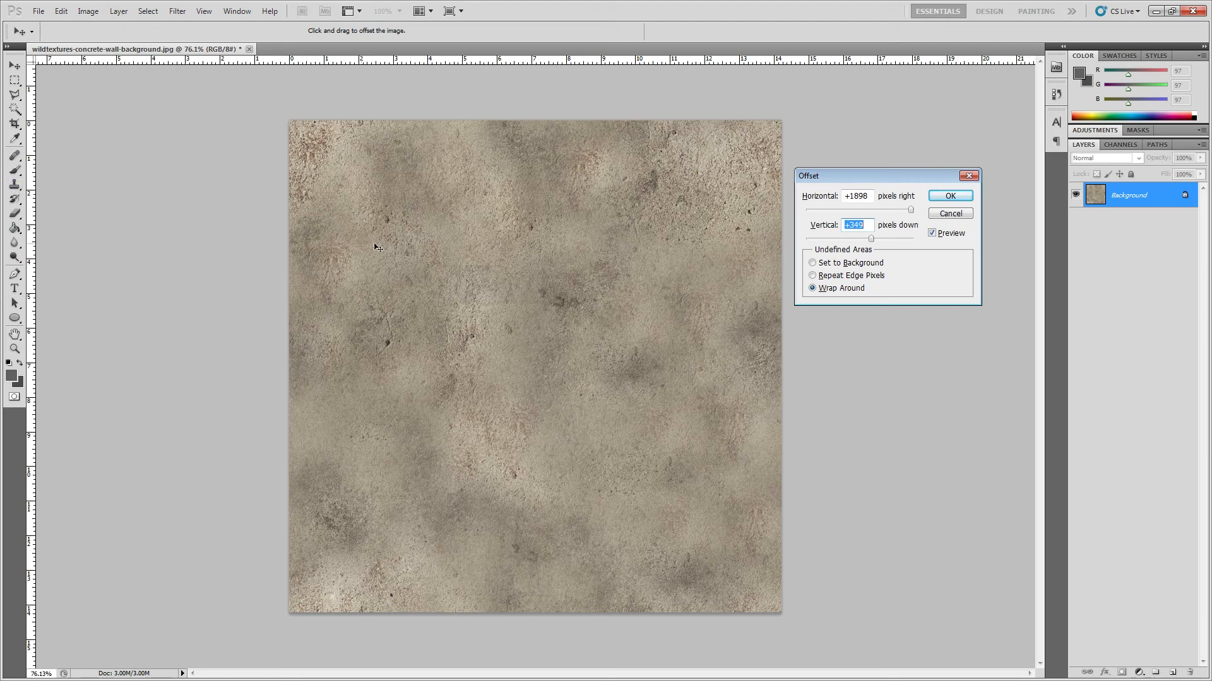
pyautogui.click(951, 213)
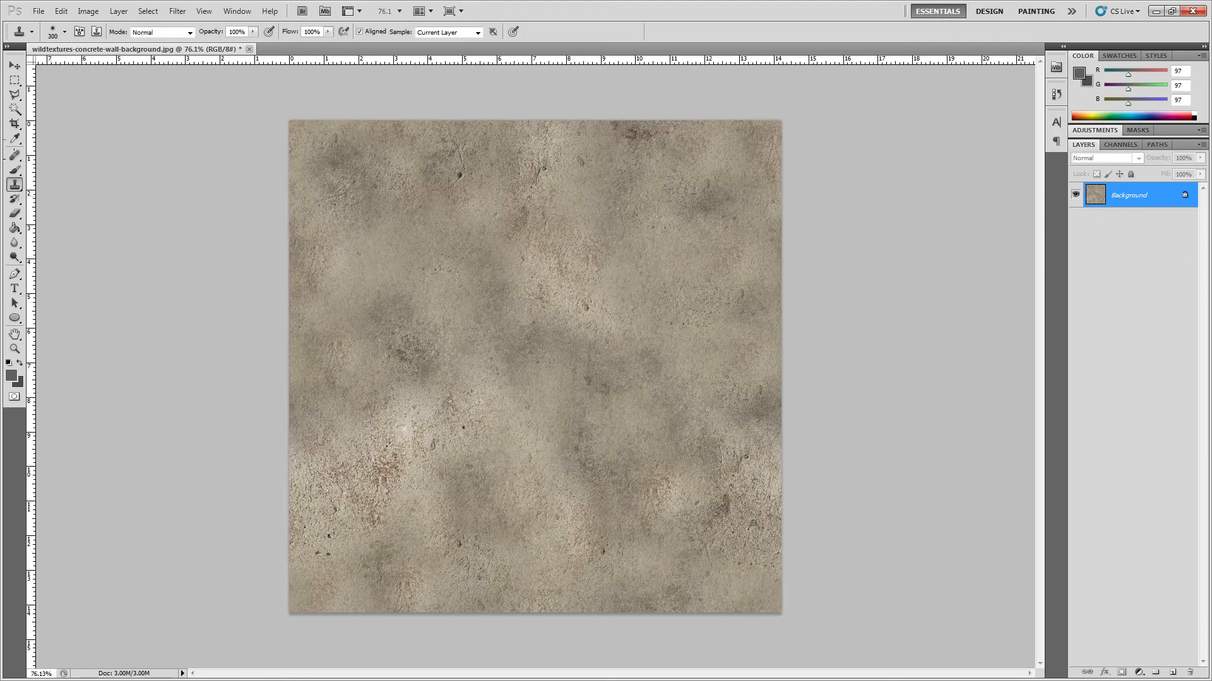
pyautogui.rightClick(20, 183)
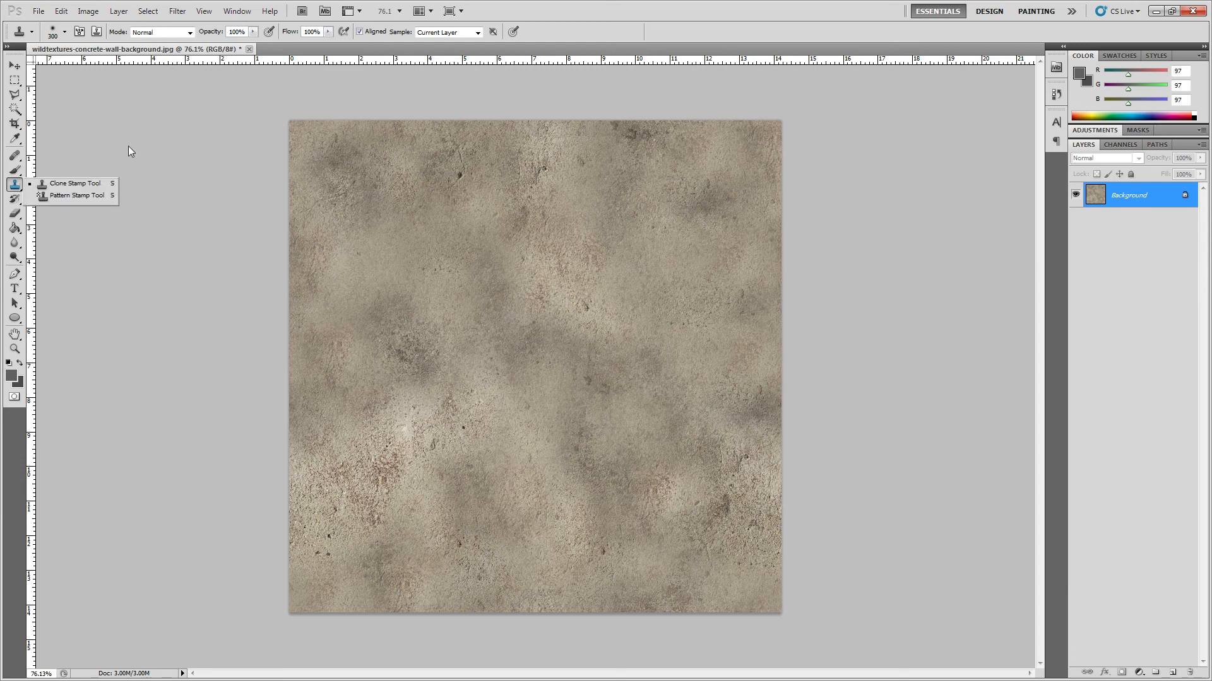
pyautogui.click(191, 183)
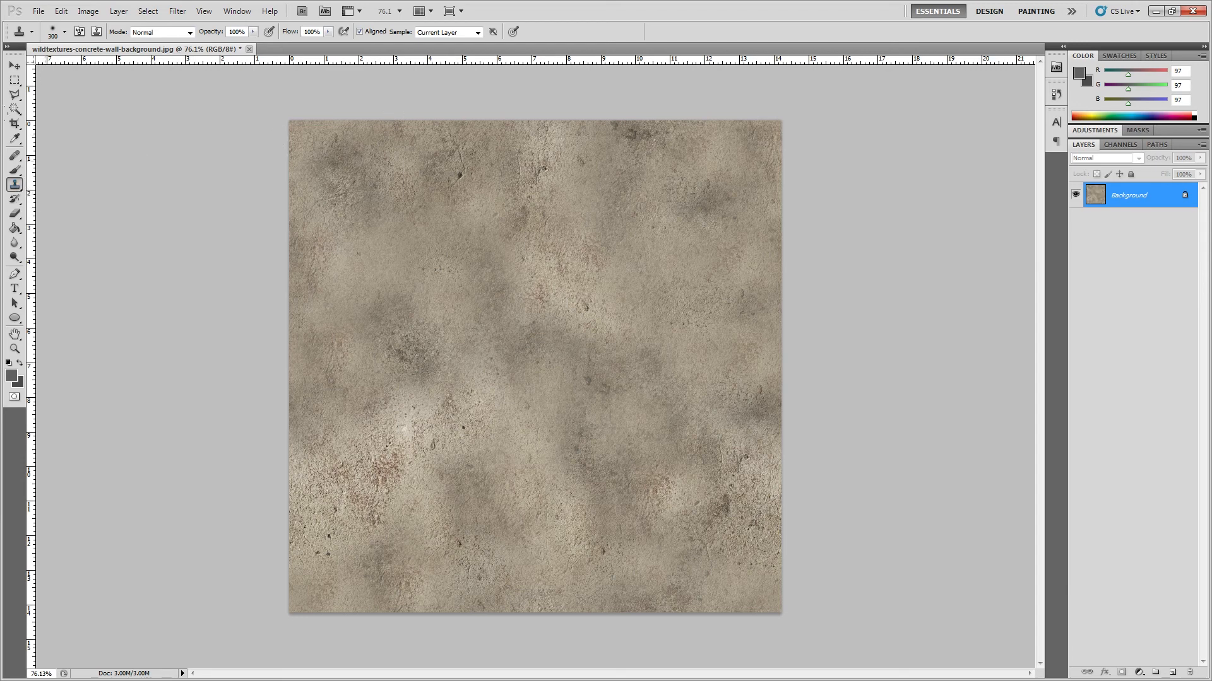